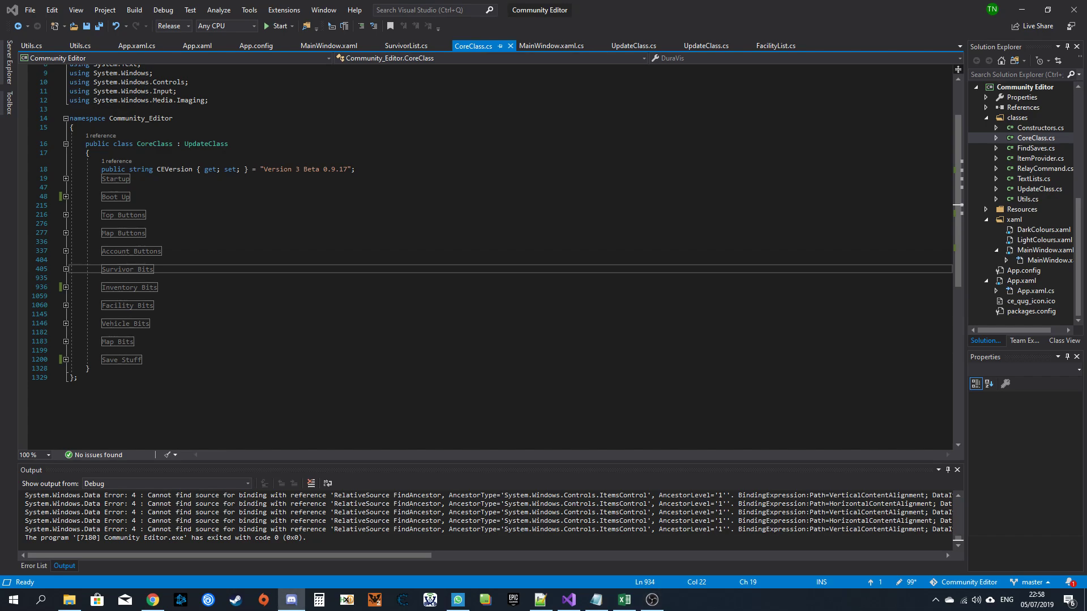
Switch to Discord and view the rules channel of the State of Decay 2 Modding server.
click(291, 599)
double_click(546, 38)
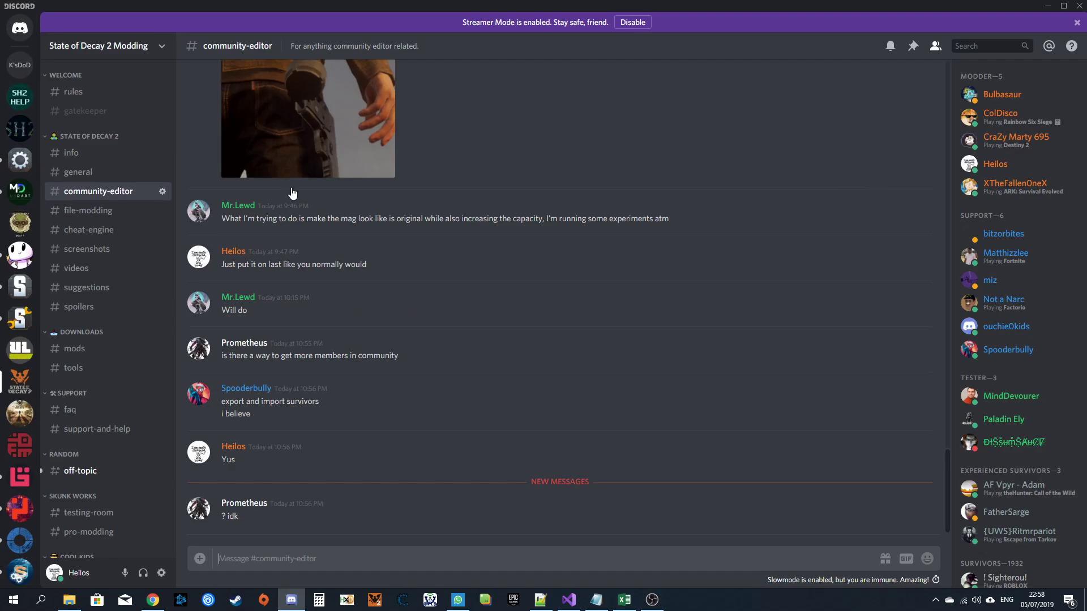
click(76, 94)
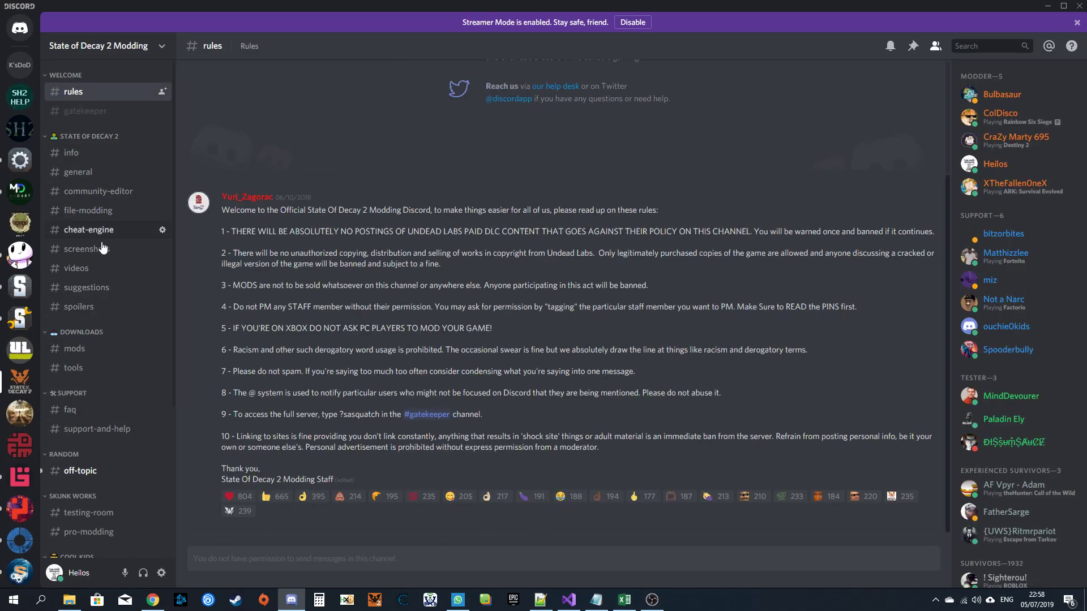
Read the start of the faq channel and view the linked image showing where pinned messages are, returning to Discord.
click(76, 408)
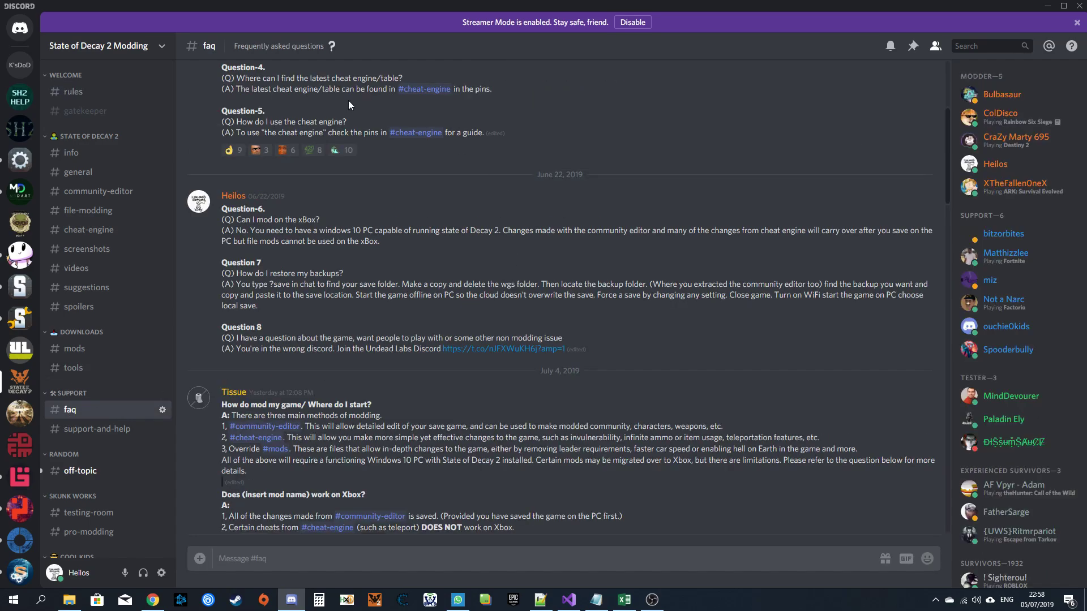
scroll(486, 453, up, 2)
scroll(485, 454, up, 2)
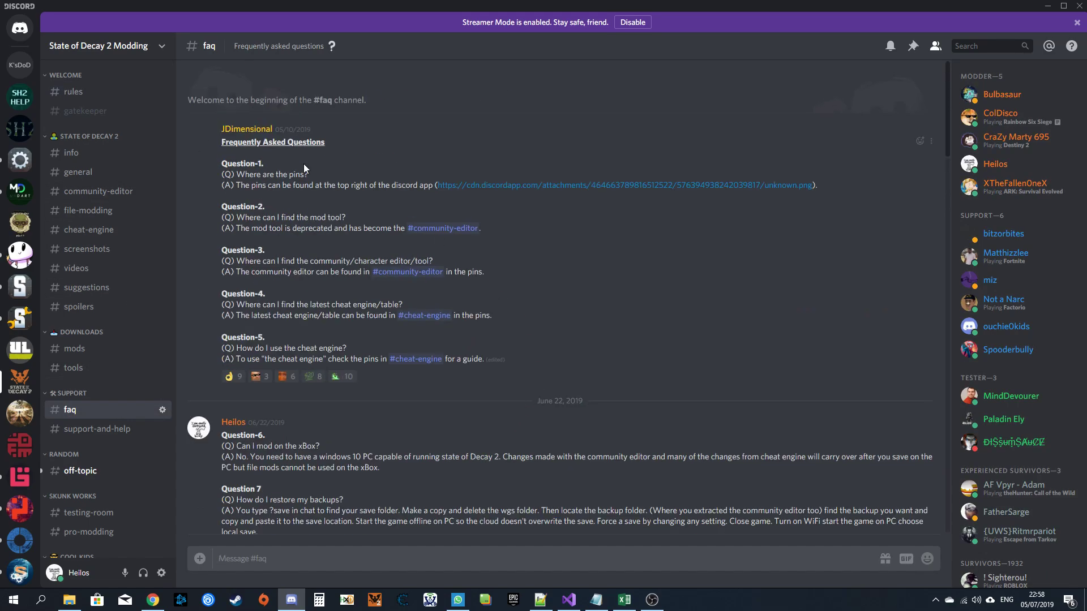
drag(245, 175, 309, 175)
click(543, 185)
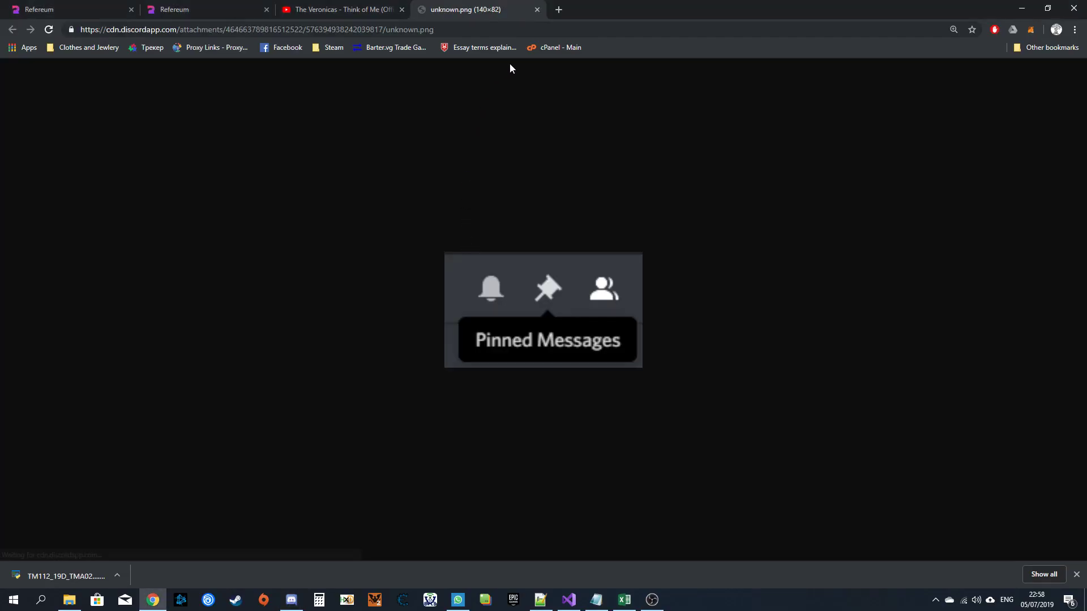
click(292, 599)
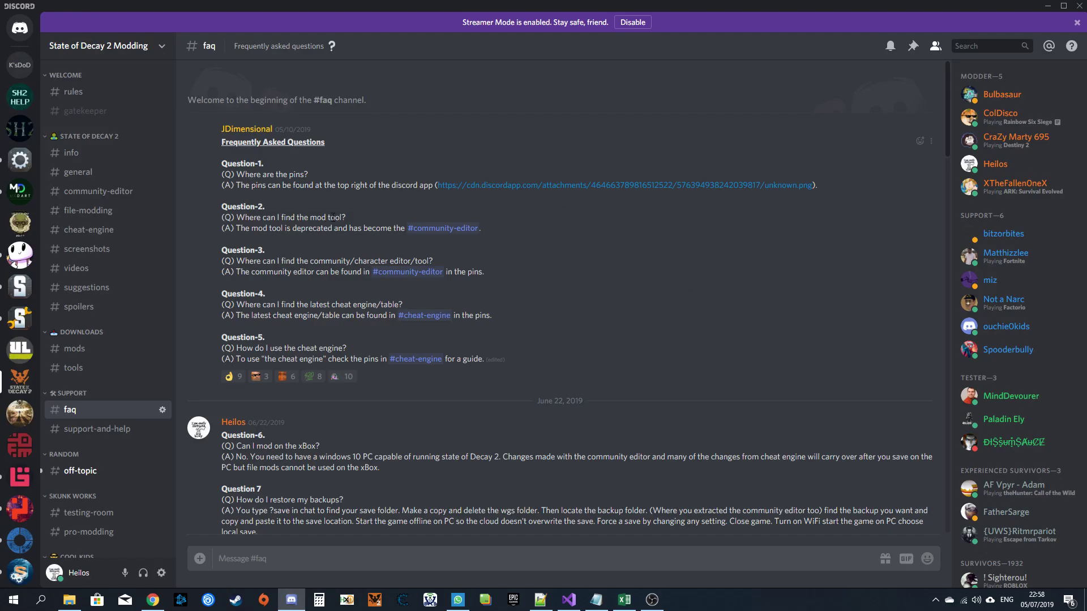
Download CEBeta0917.zip from the pinned Community Editor 0.9.17 message in the community-editor channel.
click(439, 228)
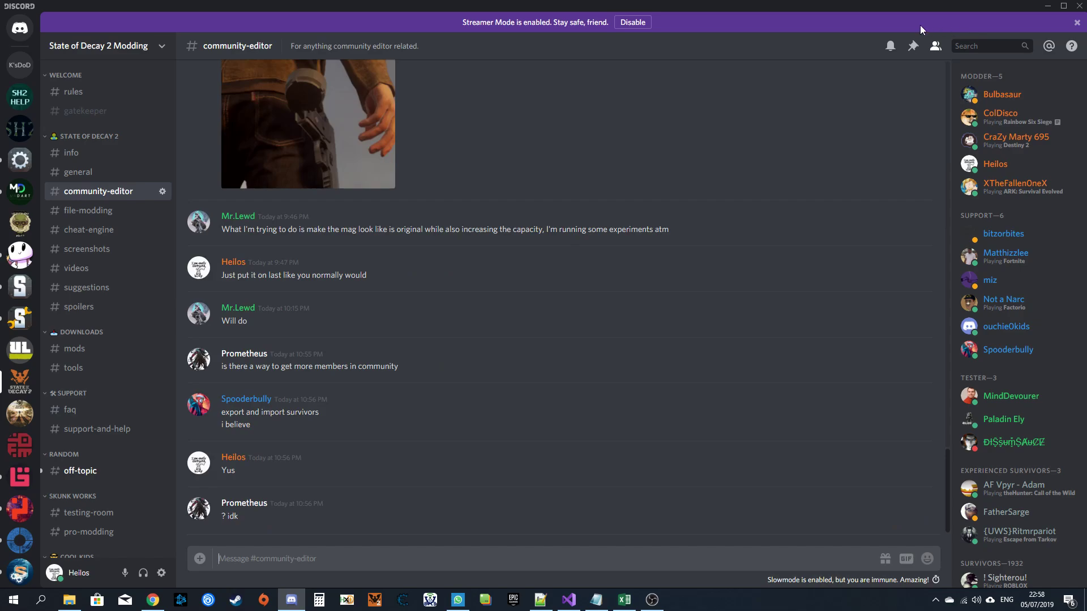
click(913, 46)
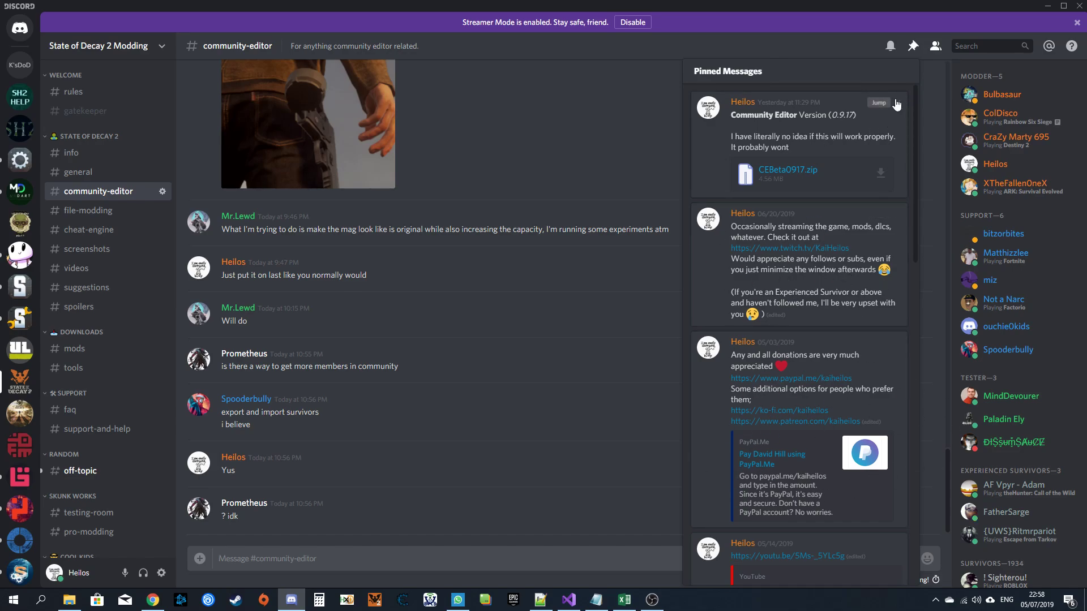
click(878, 103)
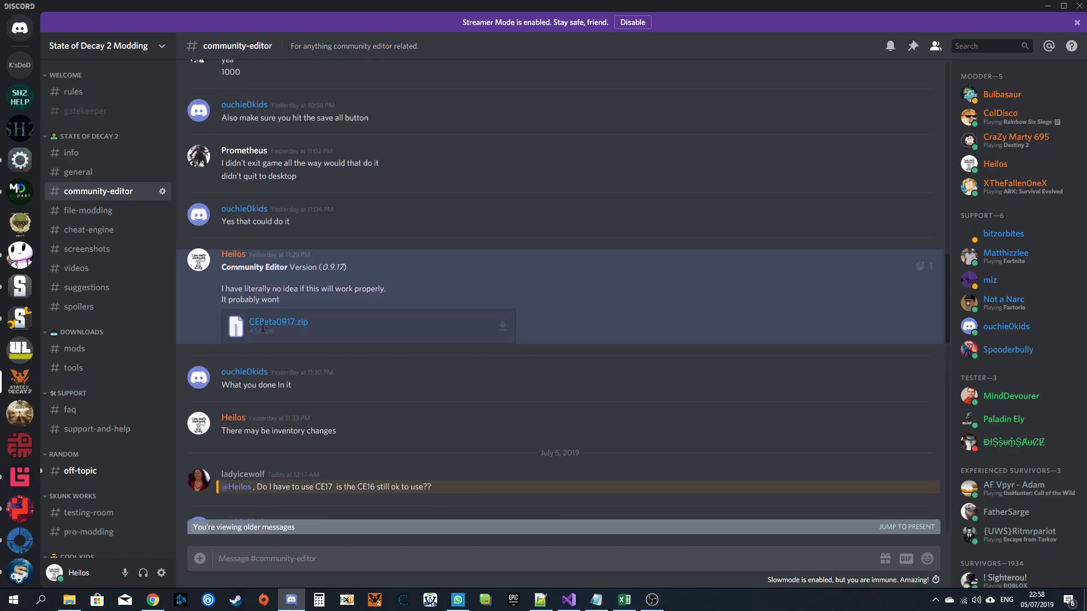
click(502, 330)
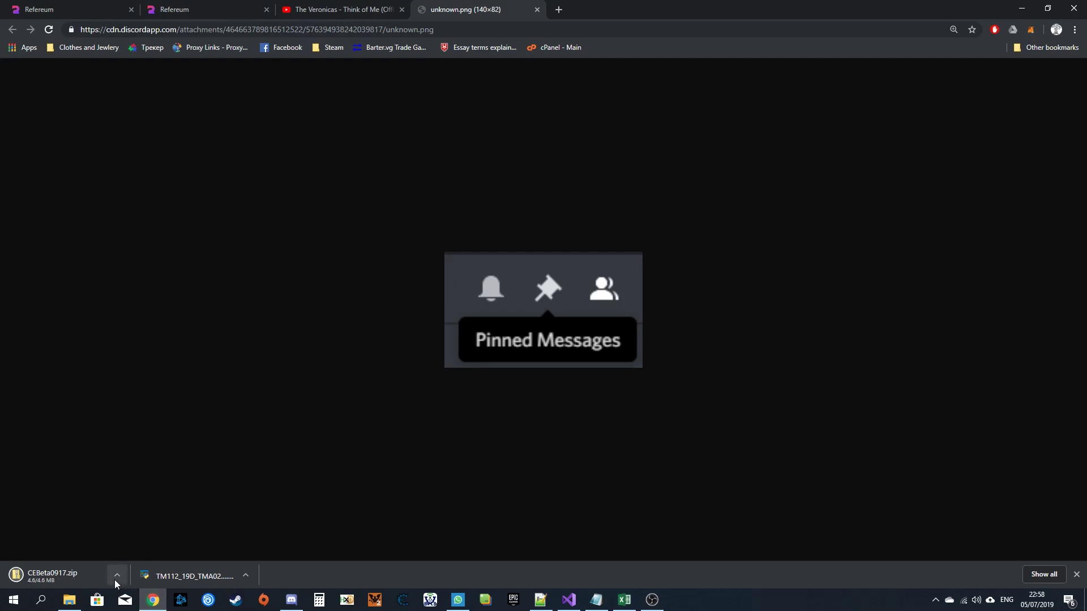
Show the downloaded file in its folder and keep the flagged CEBeta0917.zip in Chrome.
click(116, 578)
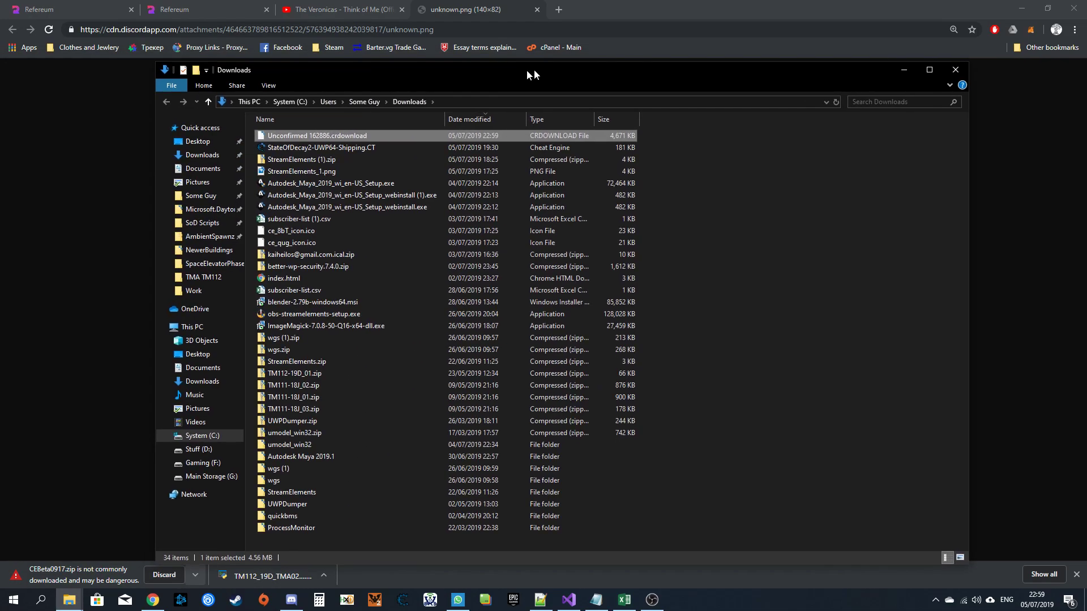
drag(526, 69, 561, 69)
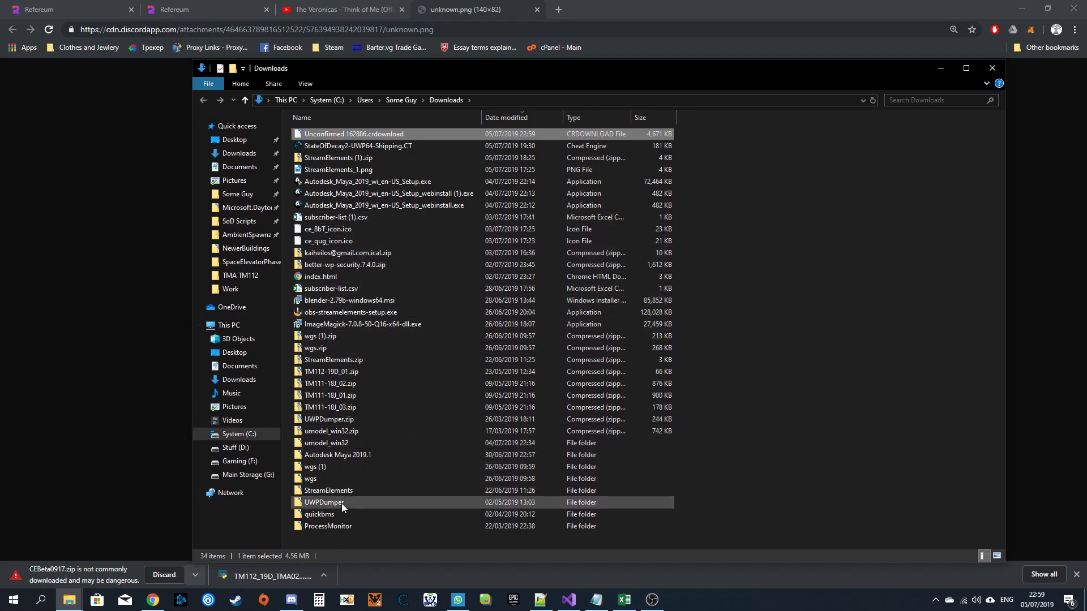
click(196, 576)
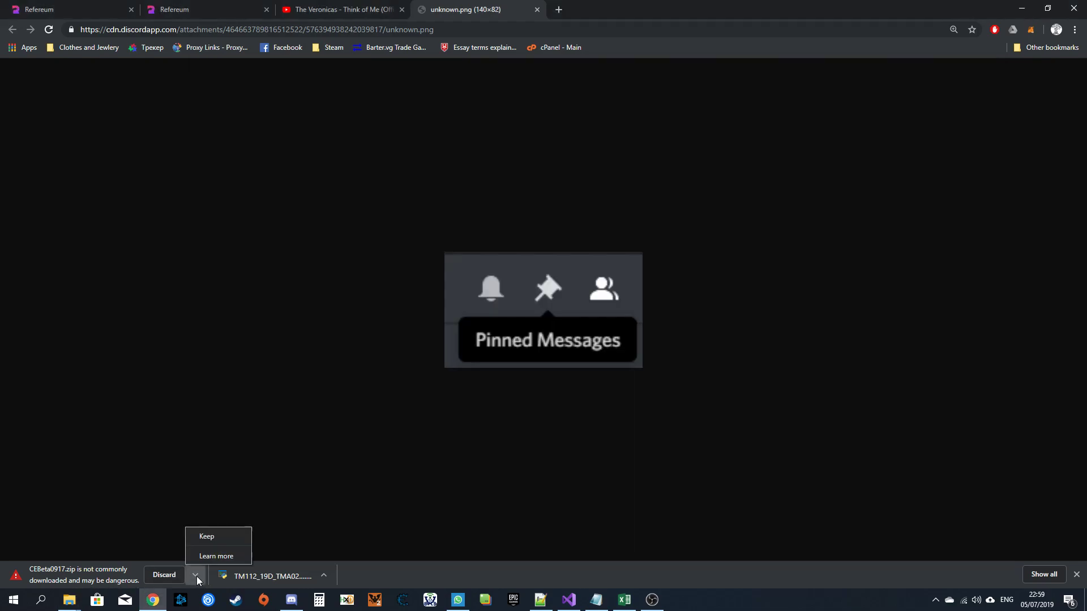
click(212, 535)
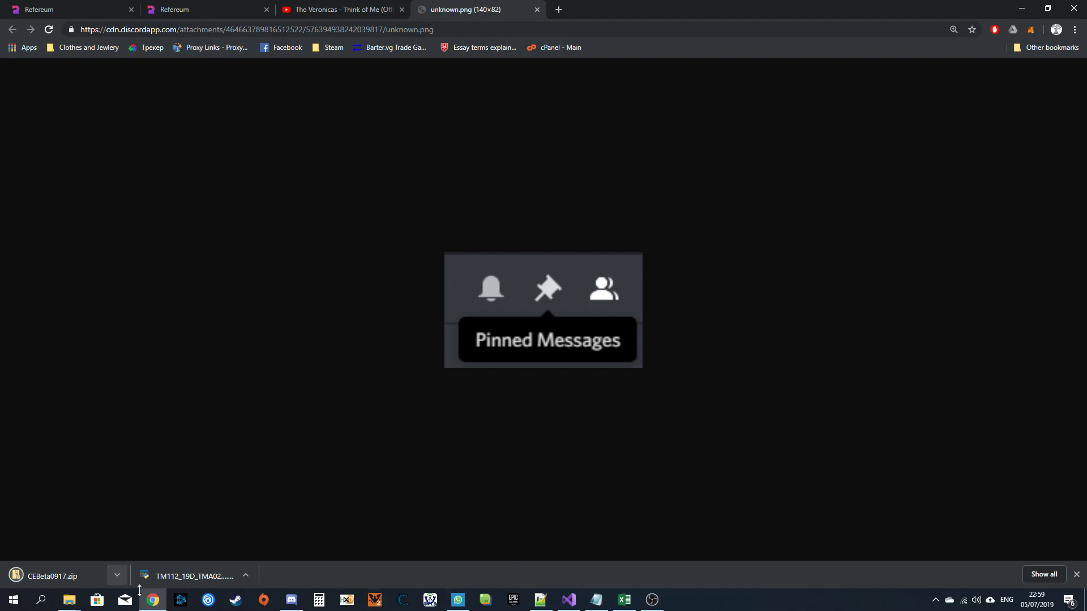
Extract CEBeta0917.zip in the Downloads folder into its own CEBeta0917 folder with 7-Zip.
click(69, 599)
click(149, 555)
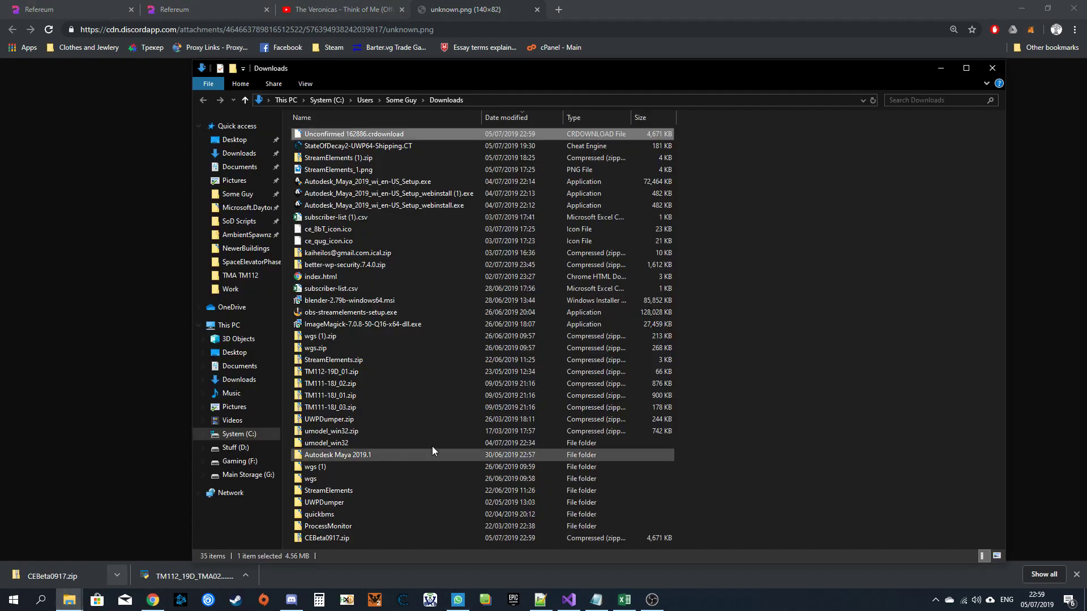
click(334, 540)
right_click(336, 542)
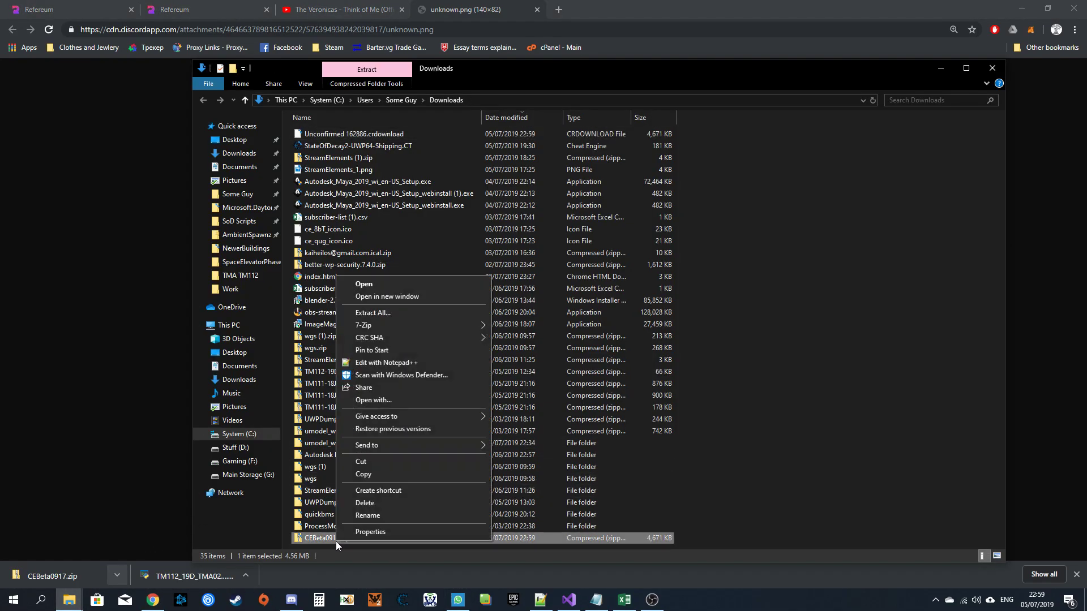
mouse_move(424, 325)
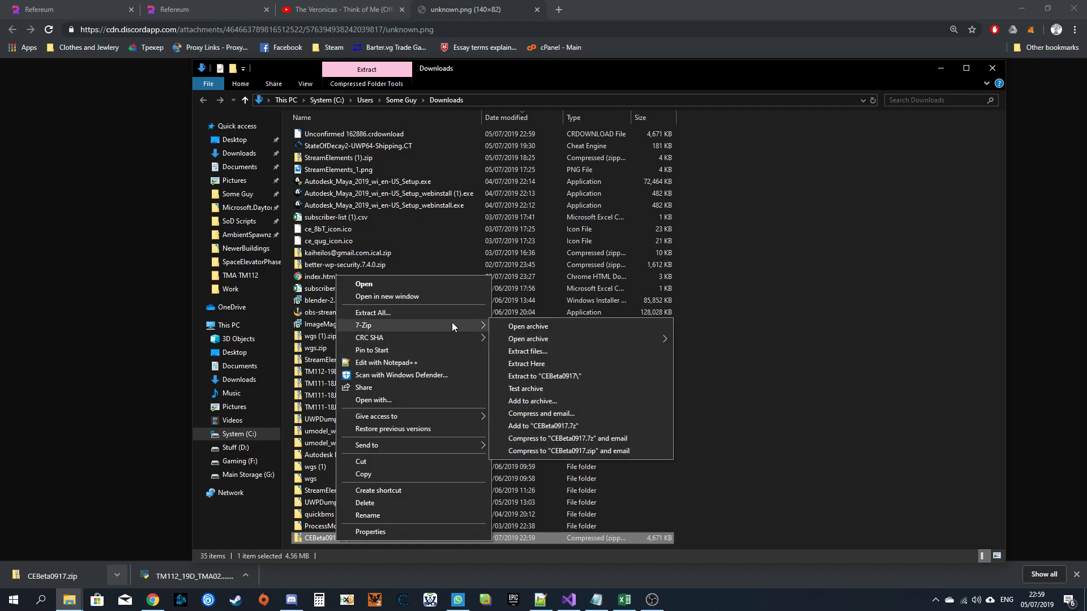
click(545, 378)
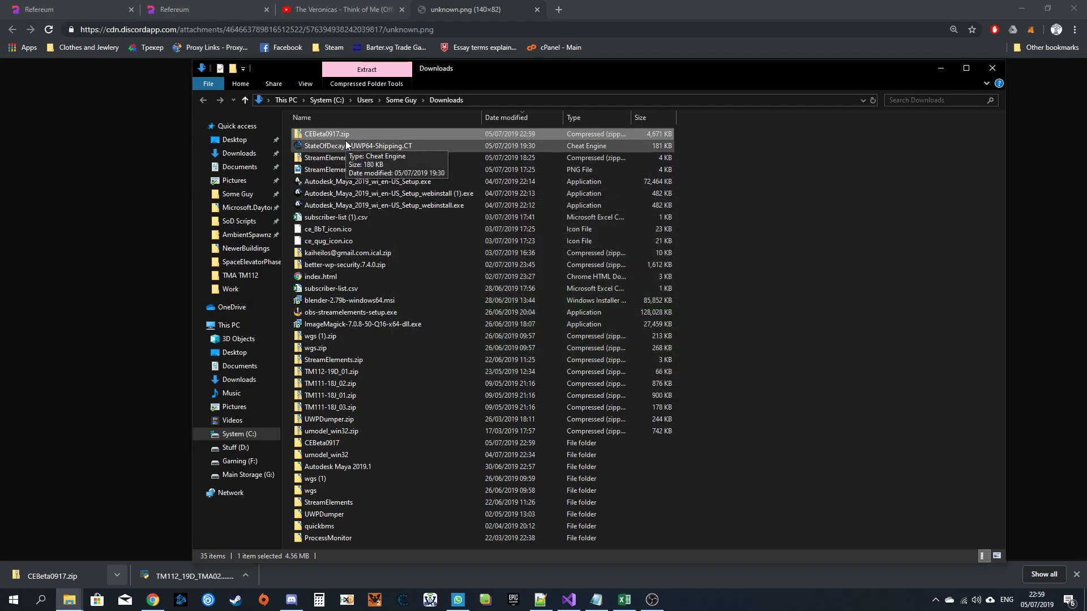
Launch the Community Editor from the extracted CEBeta0917 folder and load the Community Two save.
click(339, 121)
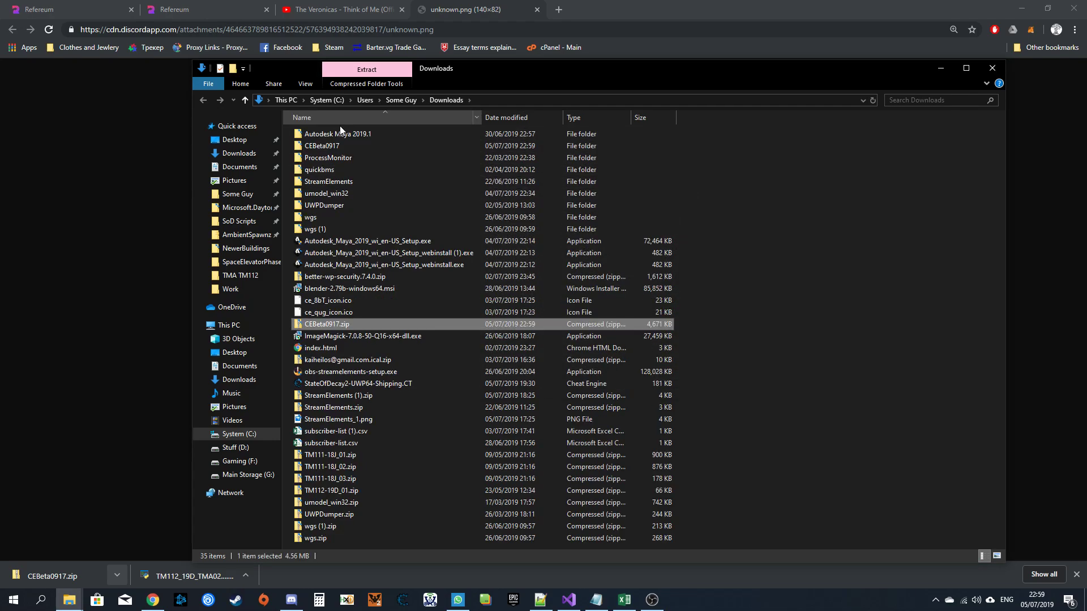
double_click(325, 145)
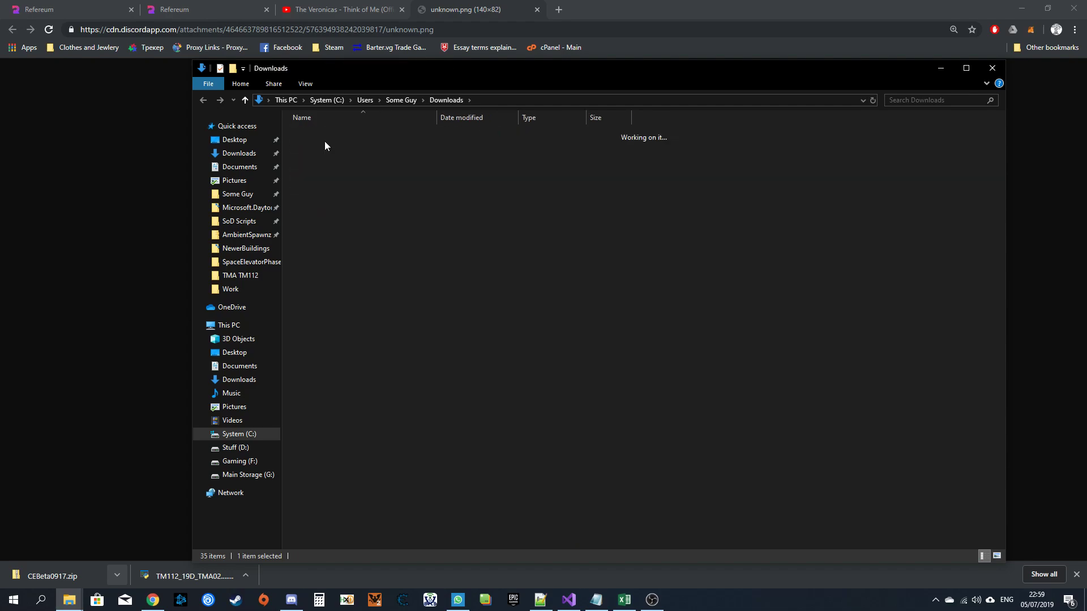
double_click(336, 159)
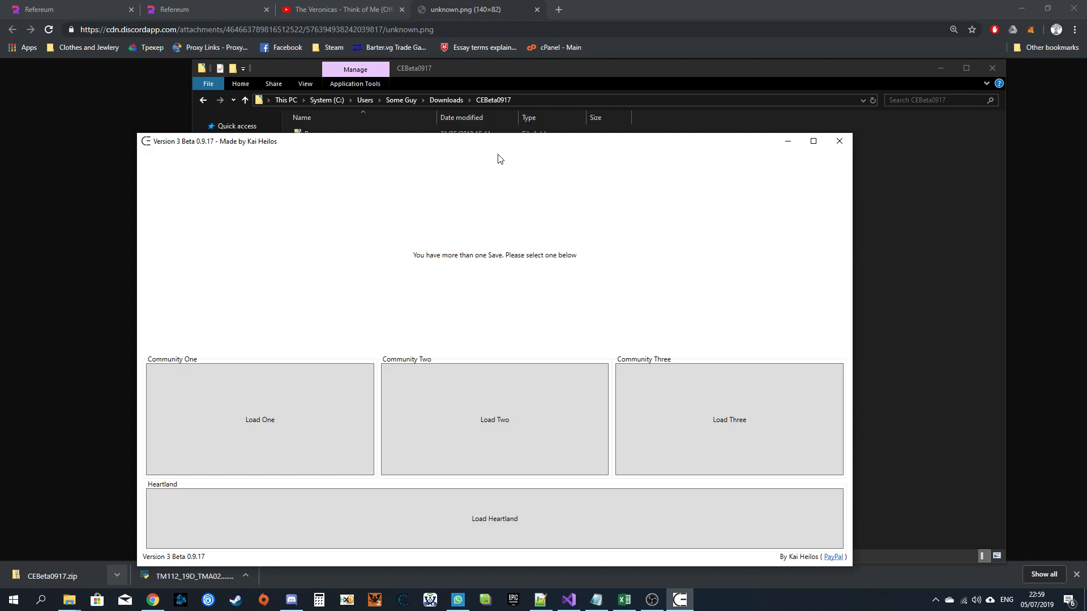
drag(463, 143, 468, 96)
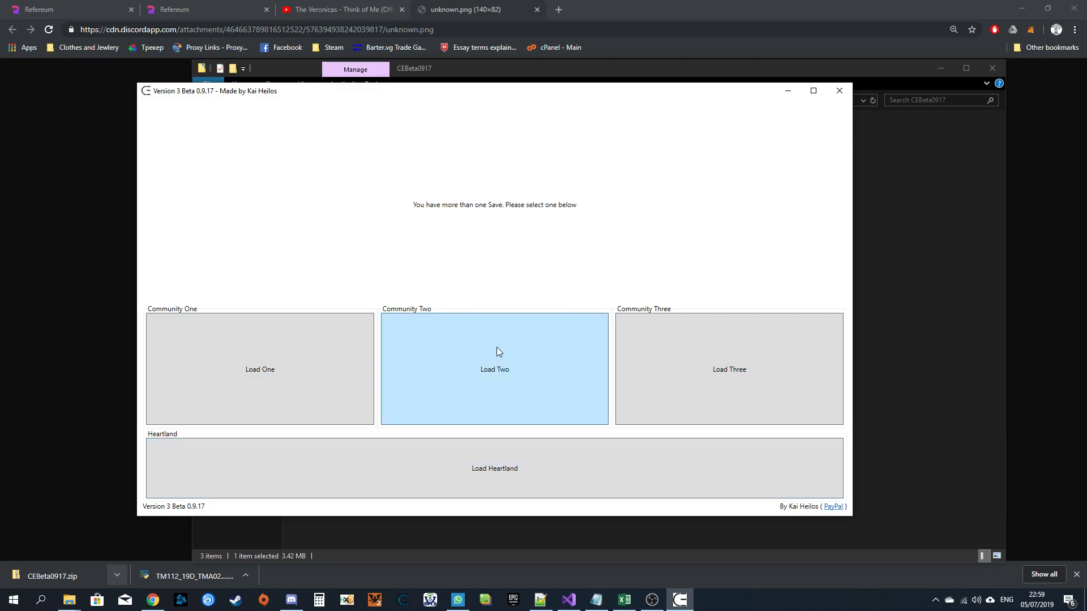
click(497, 382)
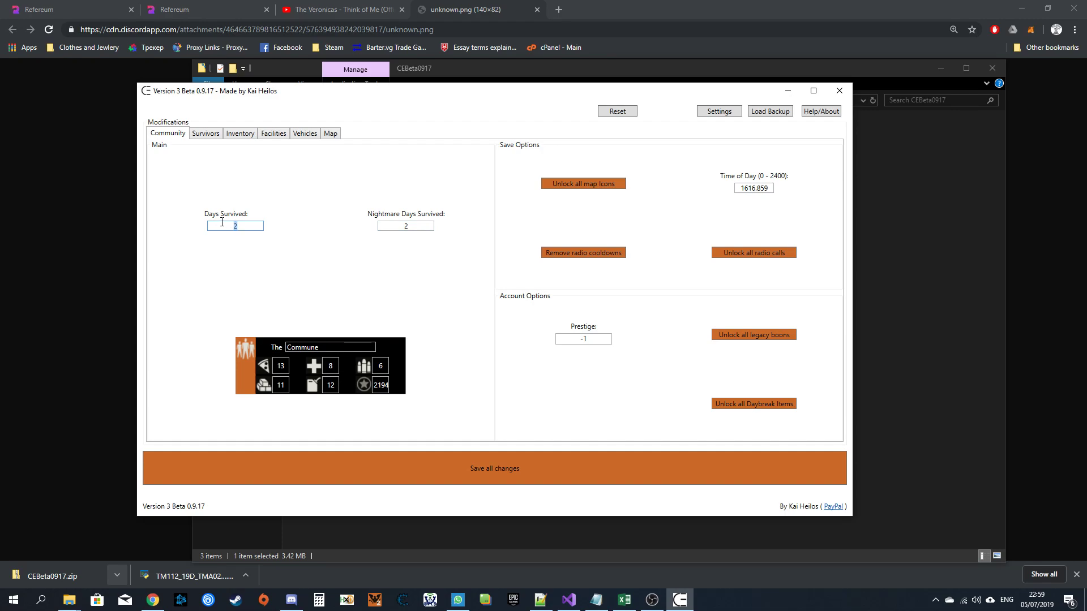
Review the community name, Time of Day and Prestige fields in the Community settings.
drag(351, 346, 278, 358)
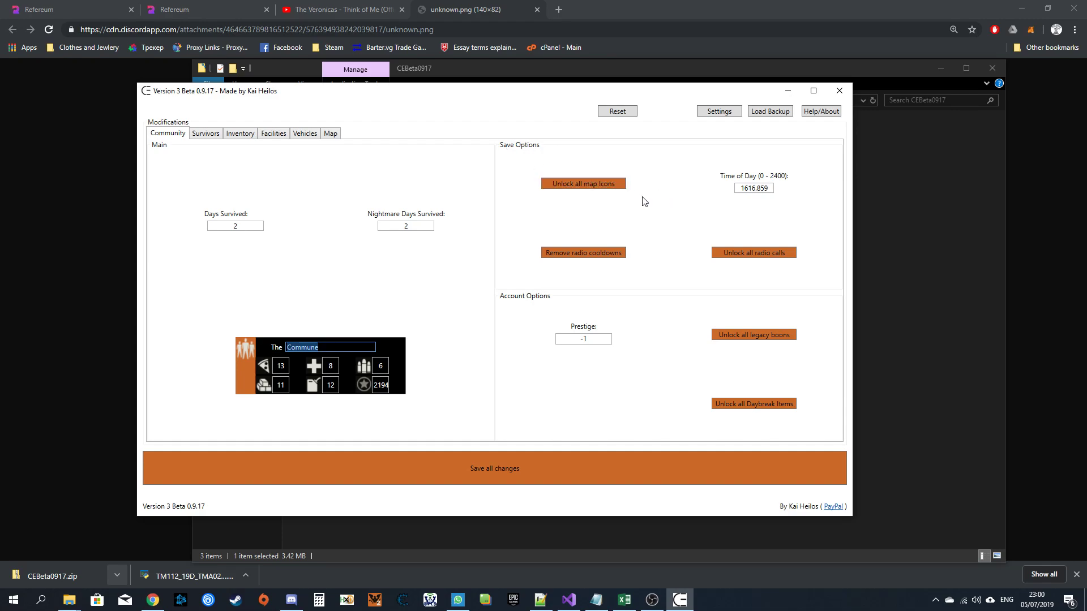
drag(773, 190, 722, 193)
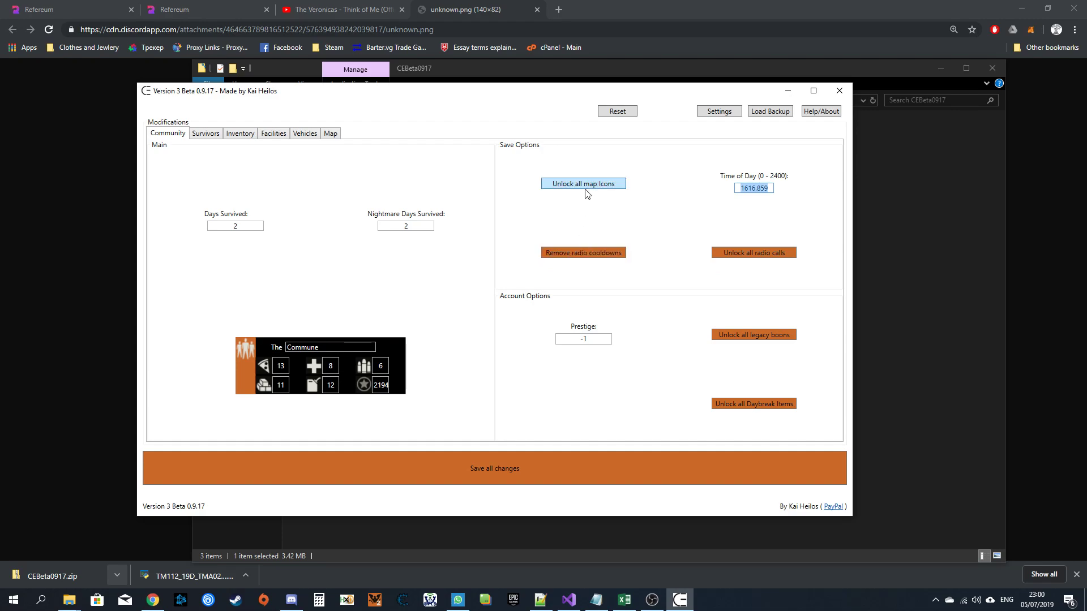
click(592, 337)
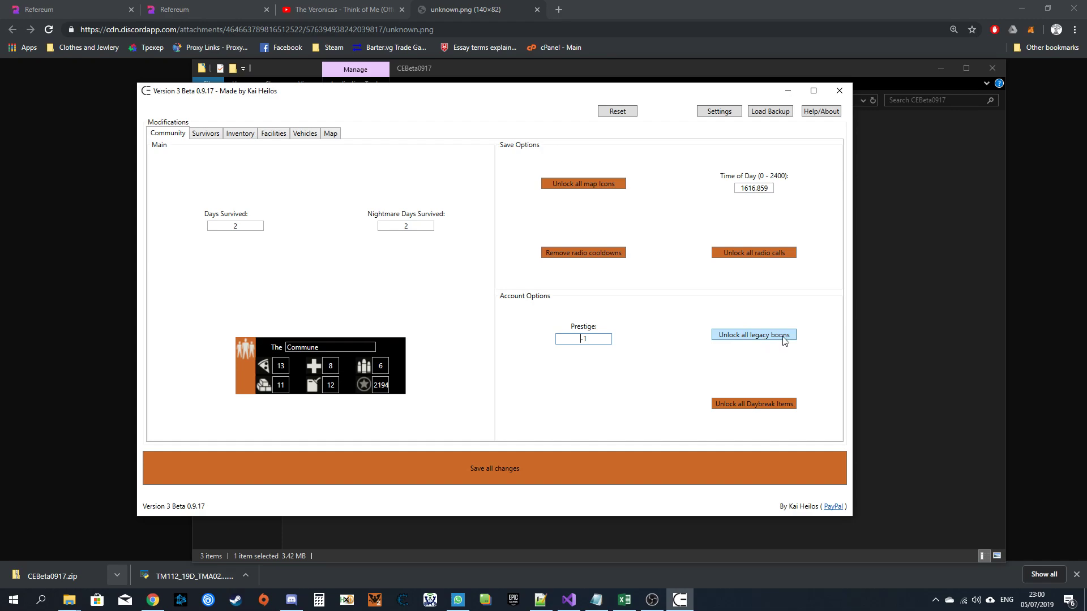
Export the second survivor in the Main Community list to a file and dismiss the export message.
click(207, 134)
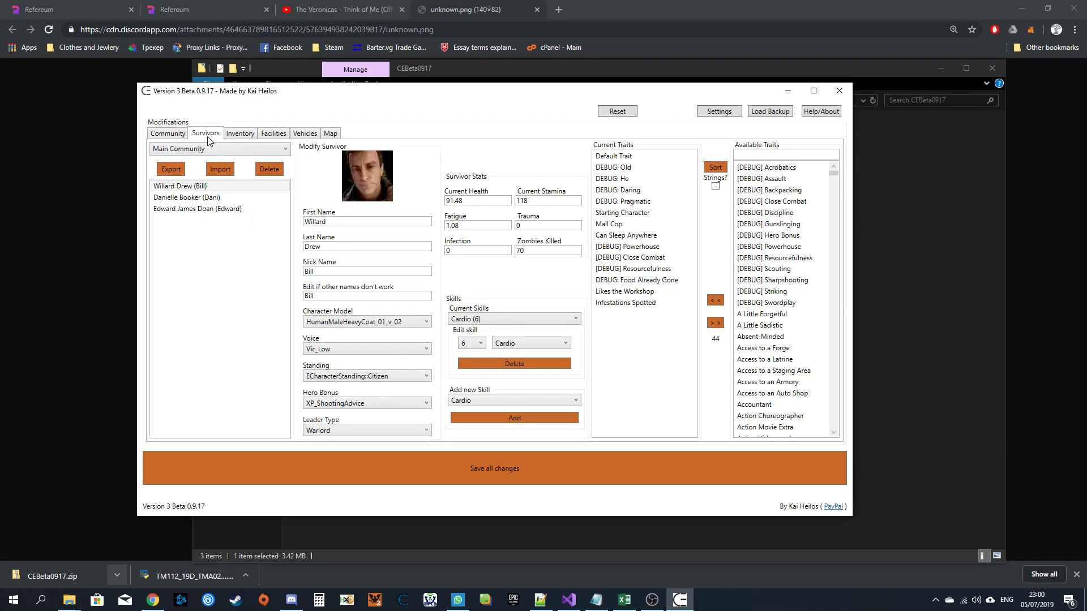
click(212, 150)
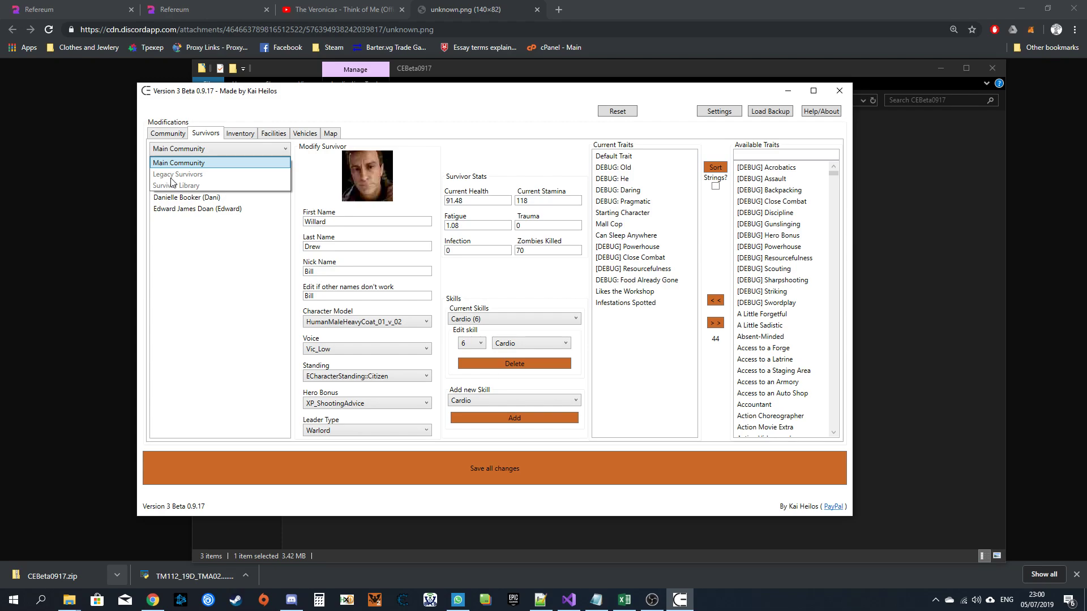
click(191, 160)
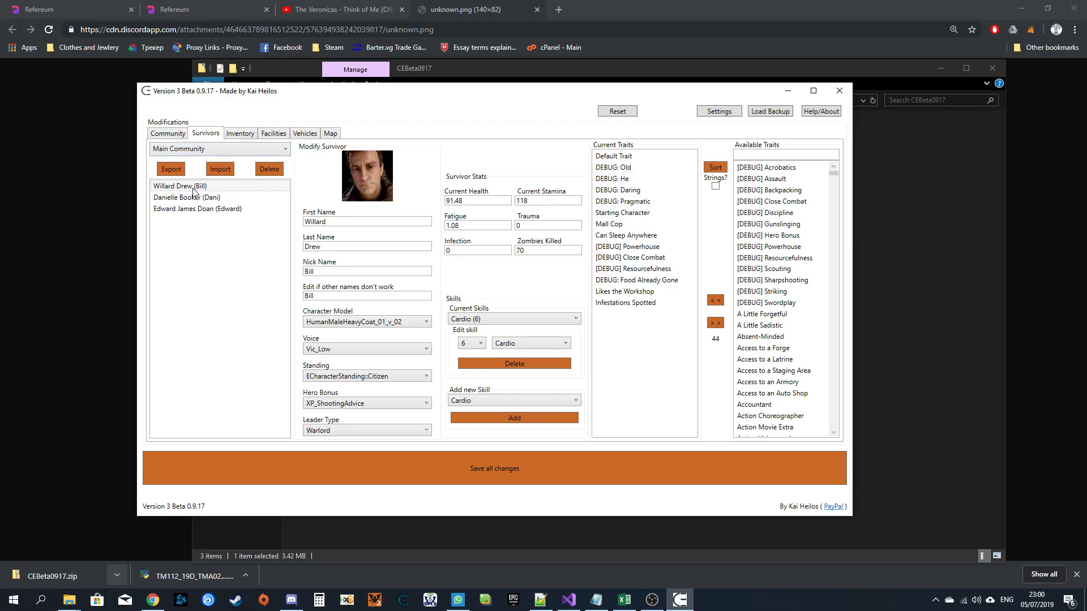
click(193, 197)
click(169, 171)
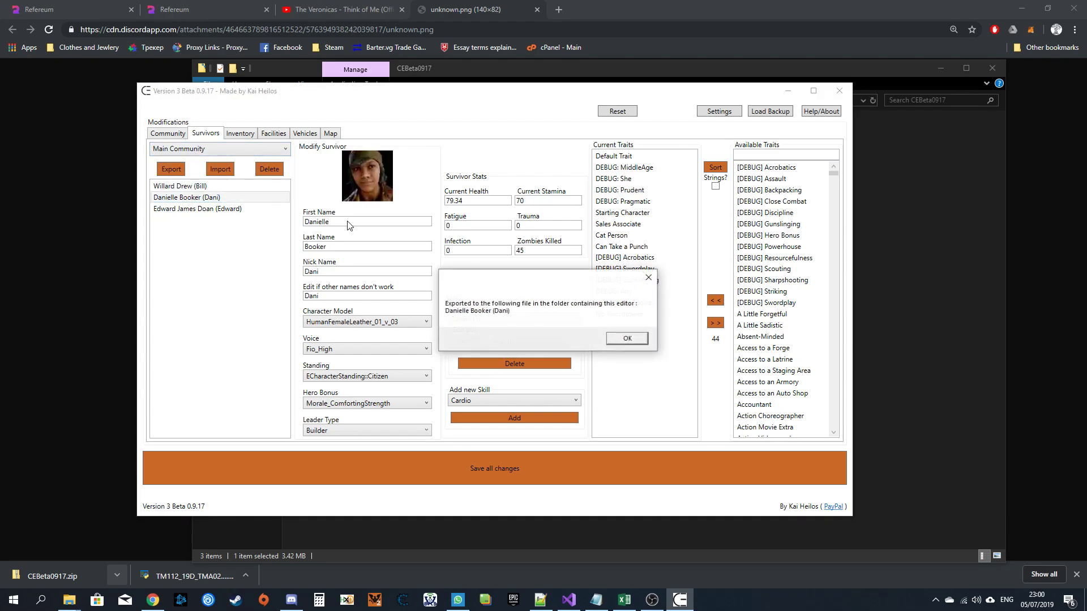
click(623, 337)
Import the exported survivor file into the Main Community and select the added copy.
click(212, 166)
double_click(283, 214)
click(214, 222)
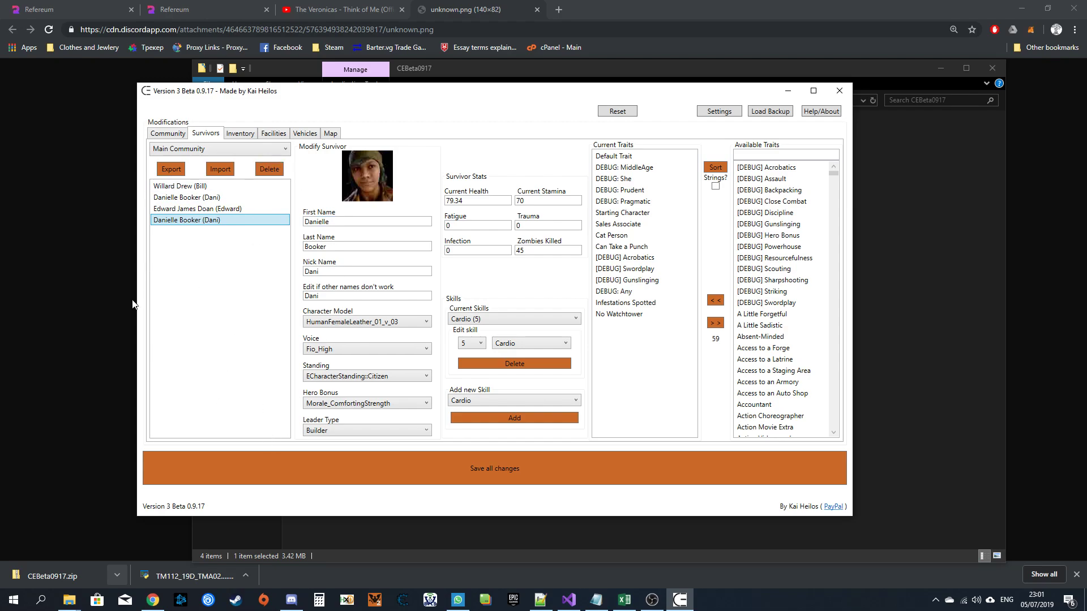
Select the third survivor and review the first name, last name, nickname and alternative name fields.
click(239, 208)
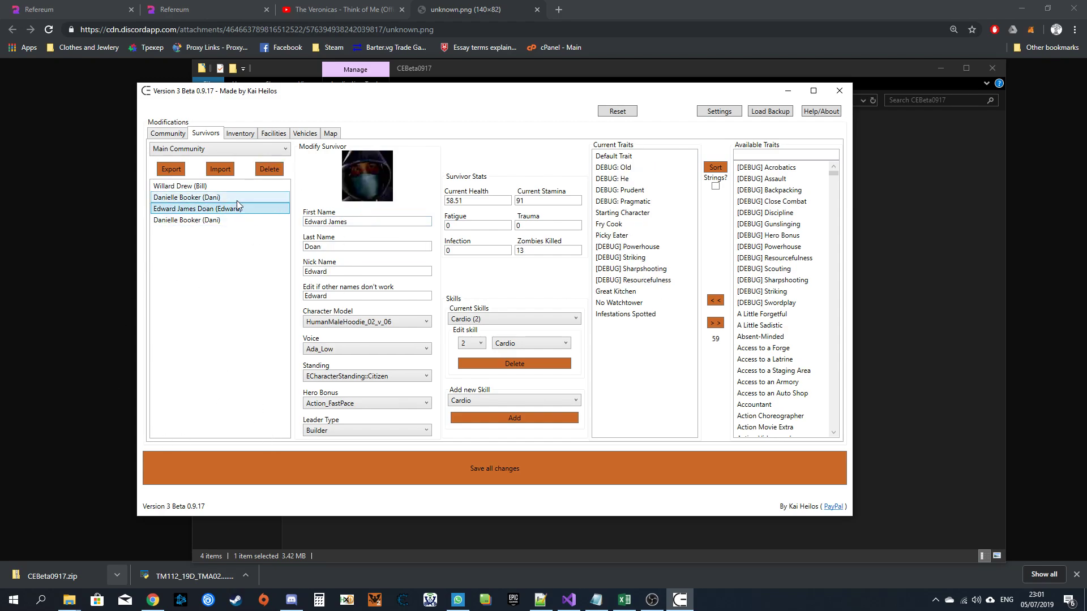
click(357, 222)
click(337, 249)
click(342, 272)
drag(331, 295, 295, 306)
click(352, 297)
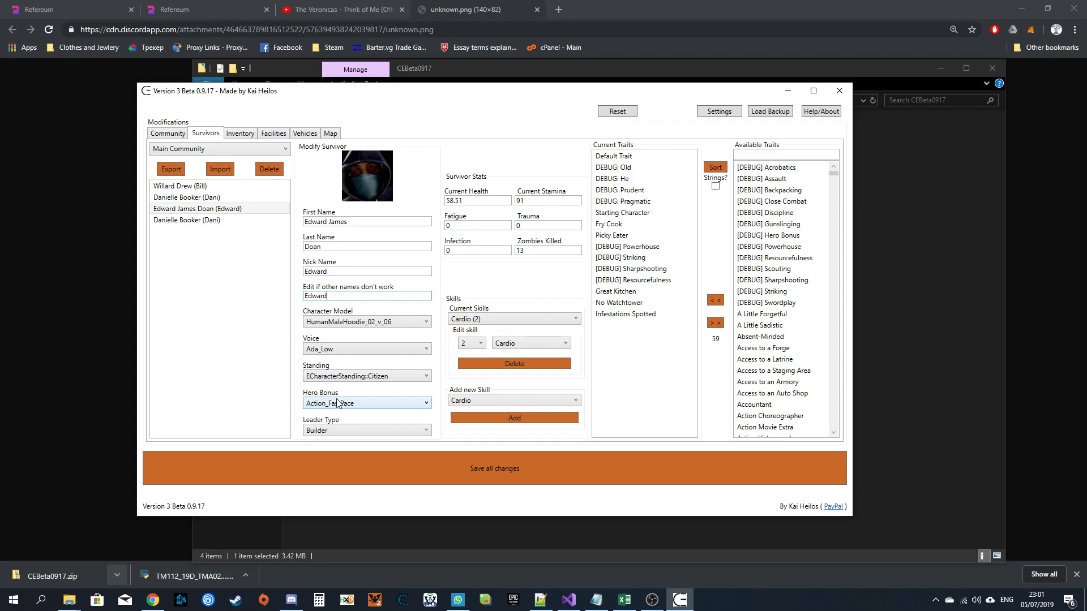
Examine the third survivor's Current Health and Current Stamina fields and the entries in the Current Traits list.
double_click(475, 202)
click(542, 204)
drag(542, 203, 442, 202)
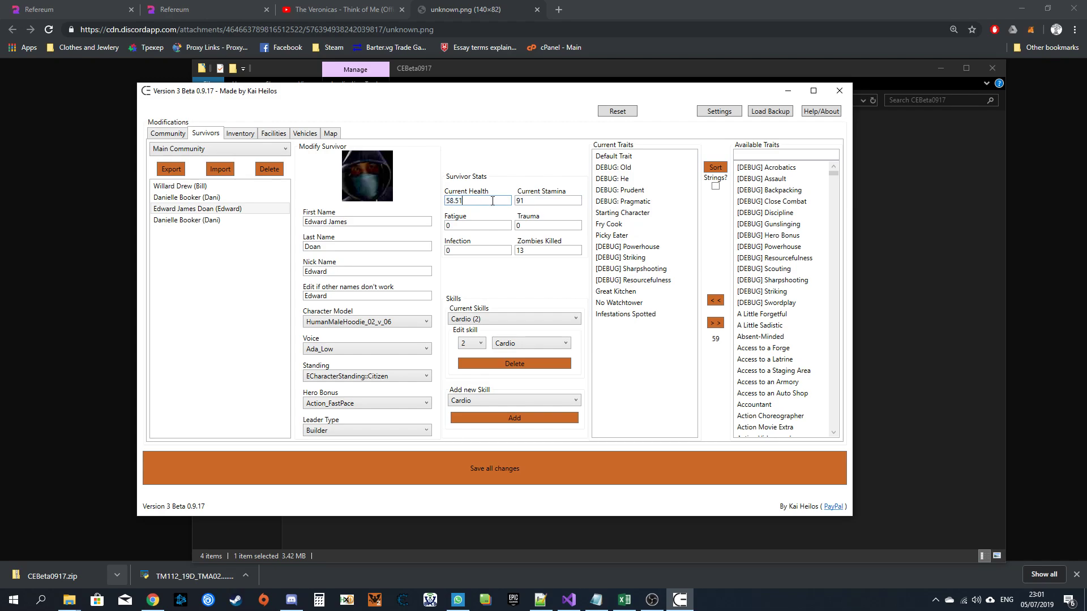
click(611, 181)
click(614, 235)
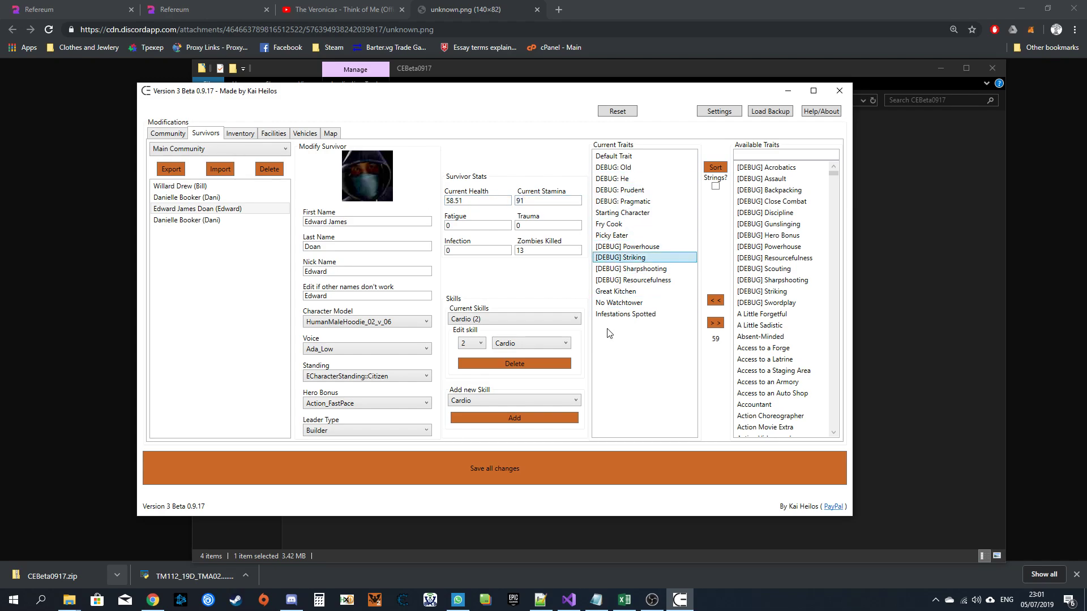
Examine the third survivor's Current Skills entries, keeping Cardio as the selected skill.
click(637, 258)
click(531, 320)
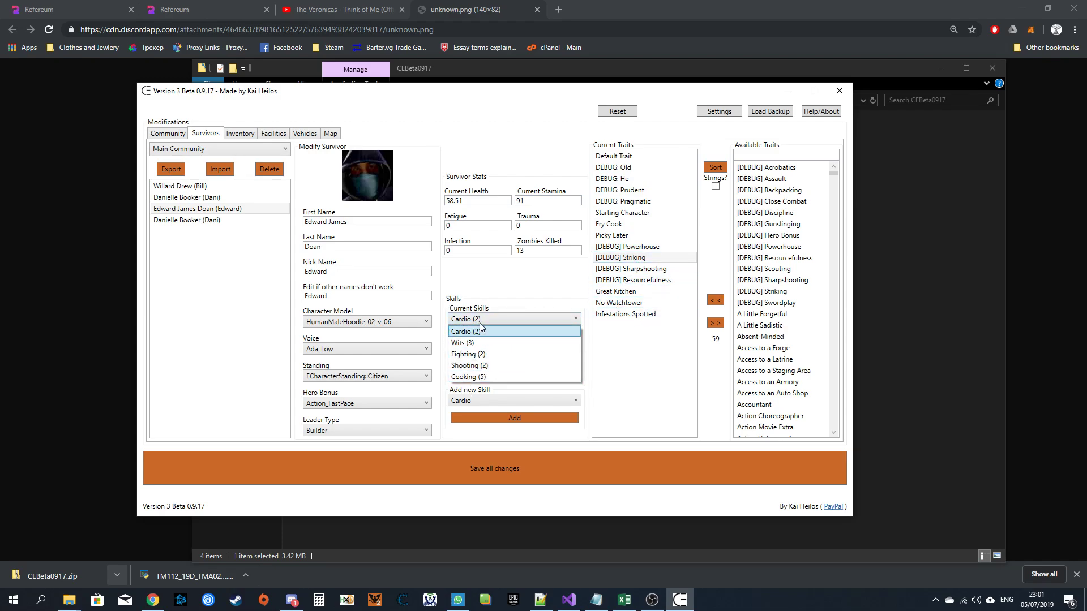
click(532, 332)
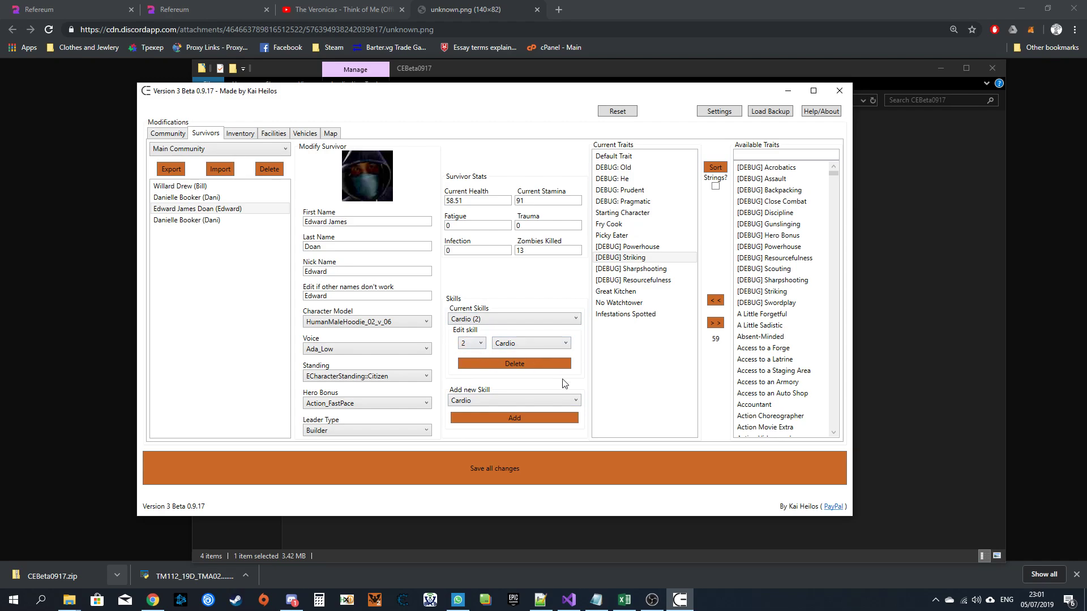
Compare the trait lists with the Strings option on and off, ending with display names.
click(716, 187)
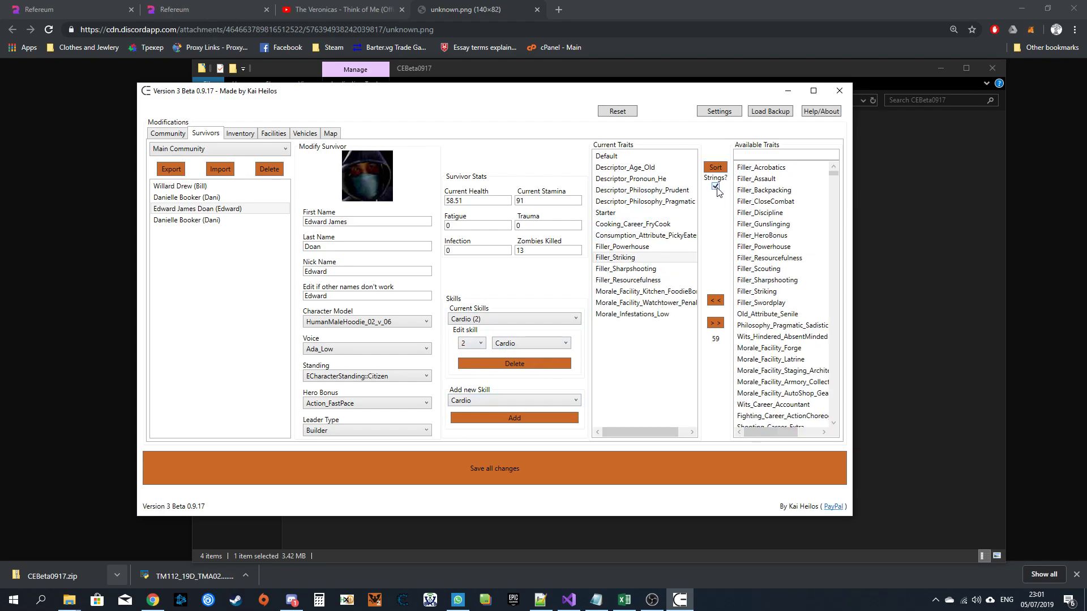
click(716, 187)
click(716, 187)
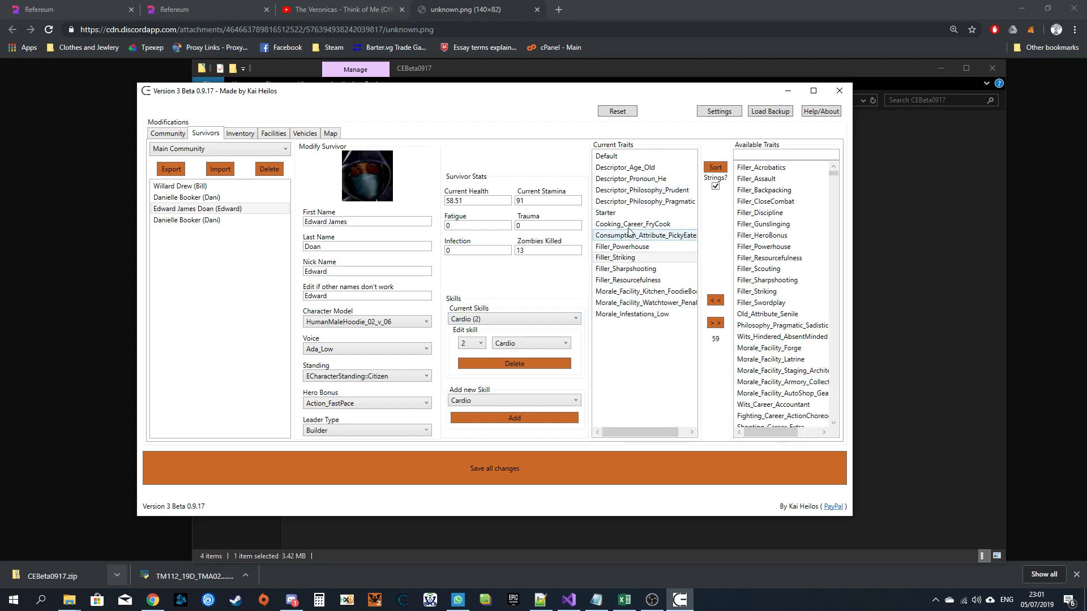
click(720, 187)
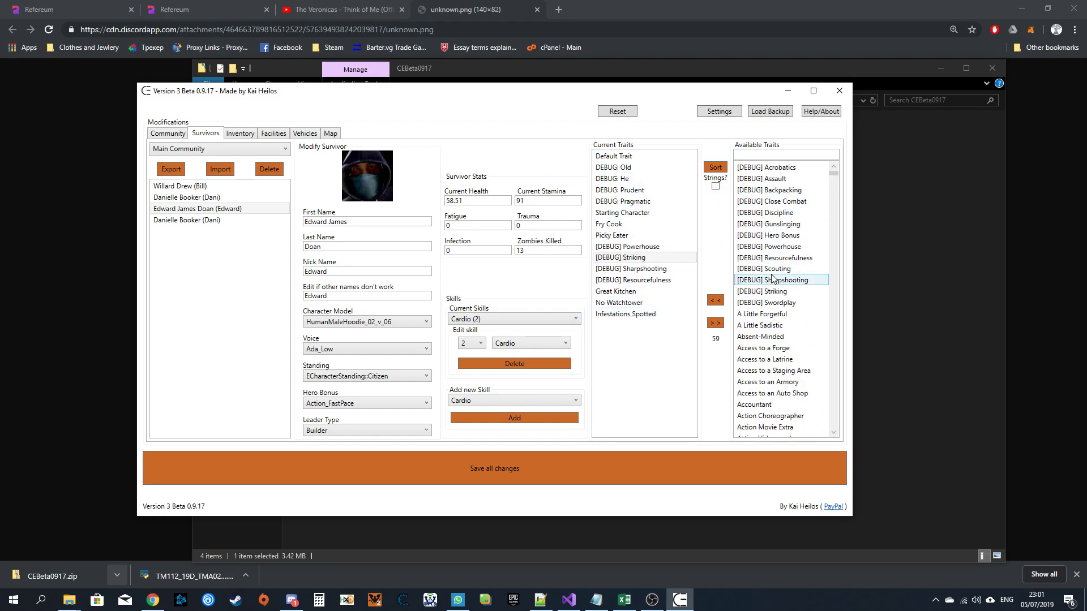
click(716, 188)
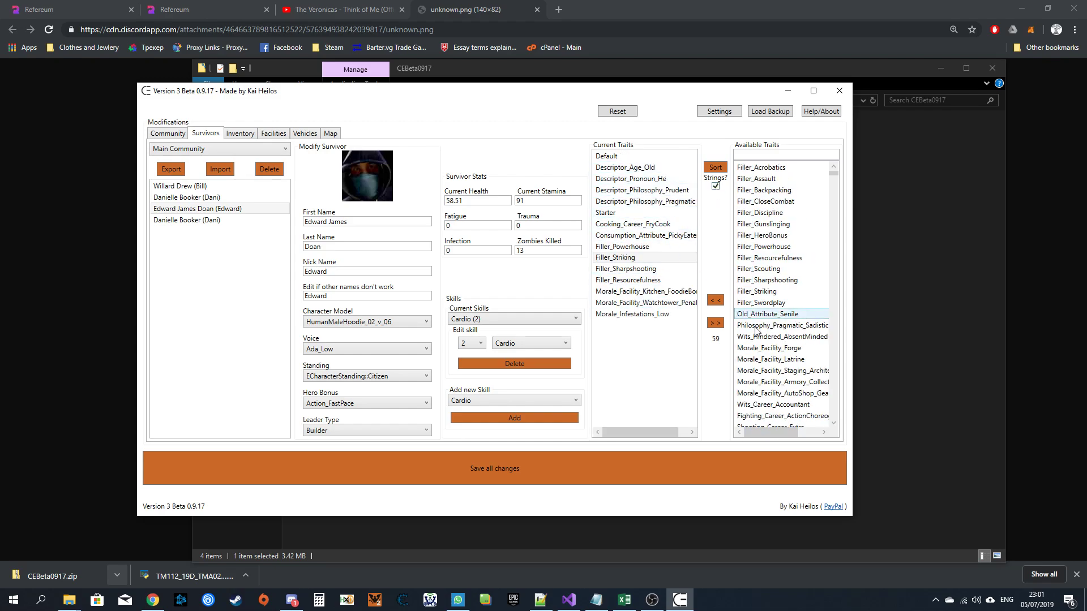
click(716, 187)
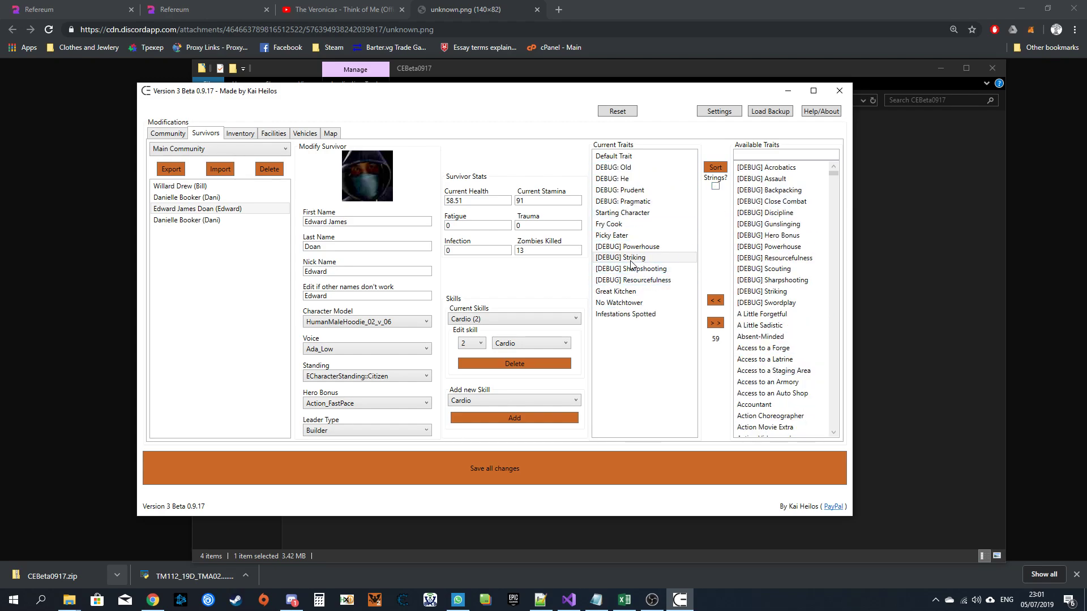
Examine the DEBUG entries in the third survivor's Current Traits, such as Pragmatic, Striking, Sharpshooting and Resourcefulness.
click(623, 269)
click(614, 167)
click(614, 179)
click(614, 190)
click(616, 212)
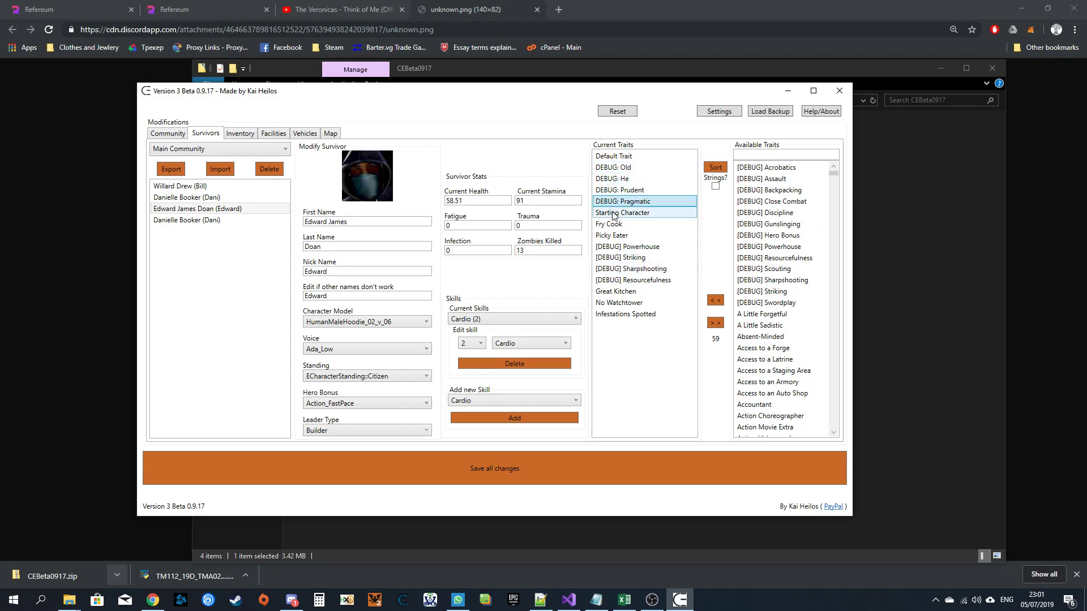
click(619, 257)
click(621, 269)
click(624, 280)
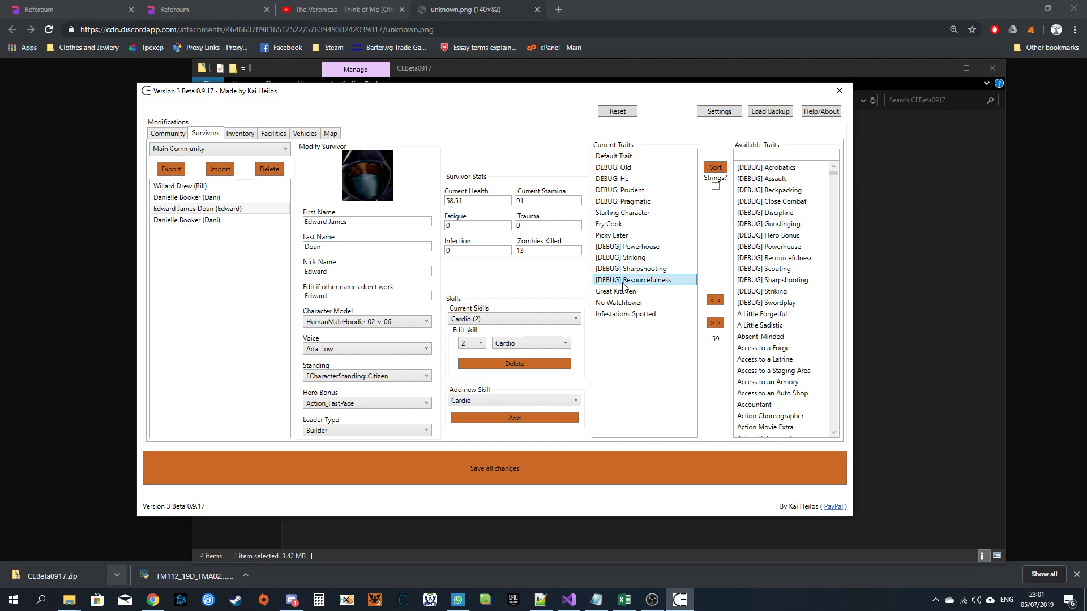
click(622, 268)
click(623, 258)
click(622, 247)
click(625, 258)
click(628, 280)
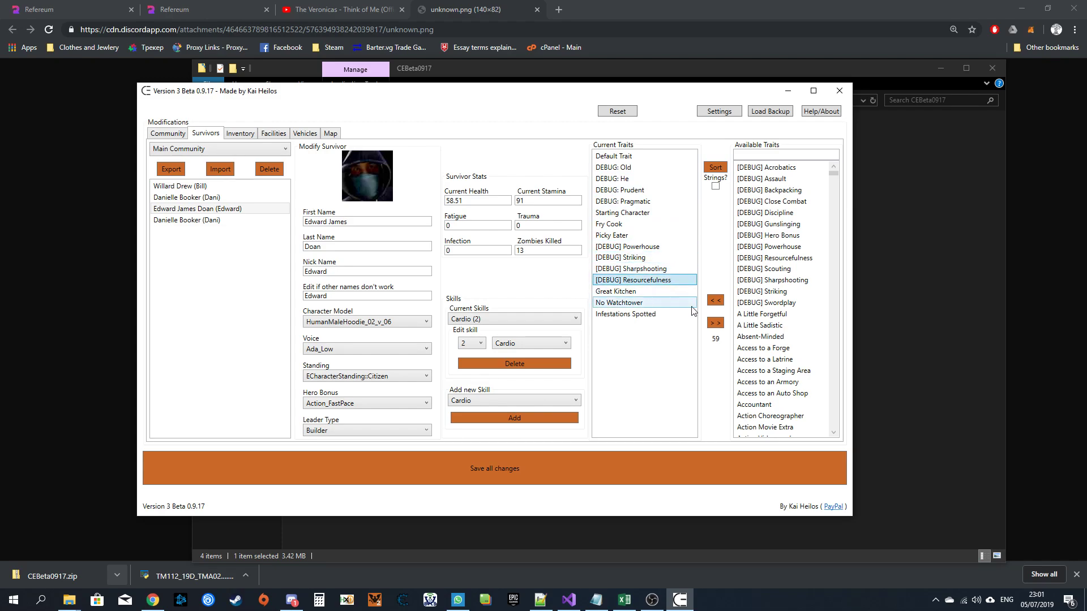
View the Floor and Vehicles inventories, then return to the Community inventory.
click(248, 136)
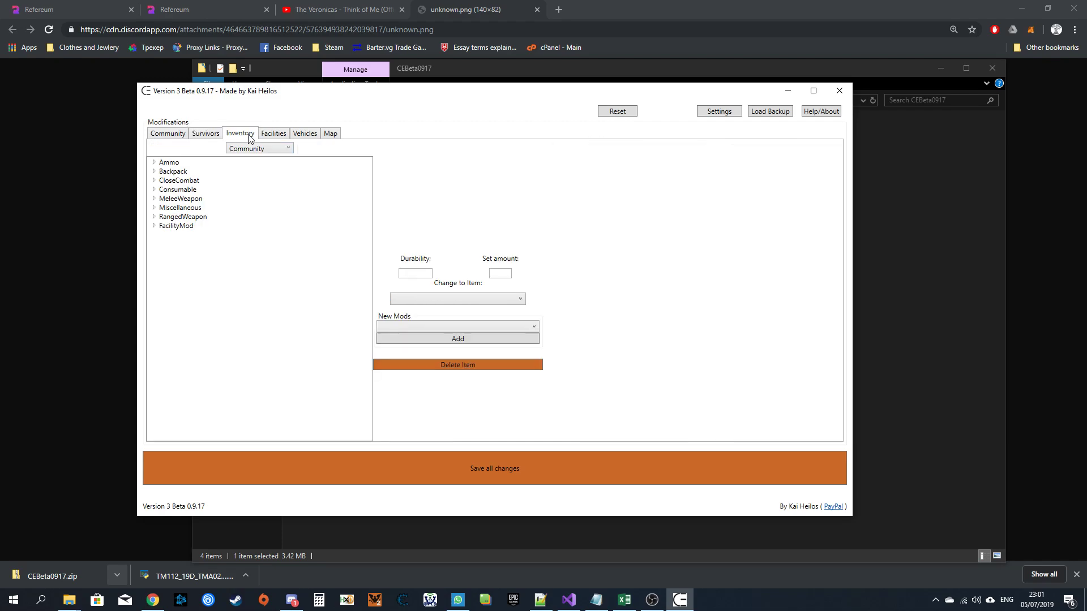
click(258, 149)
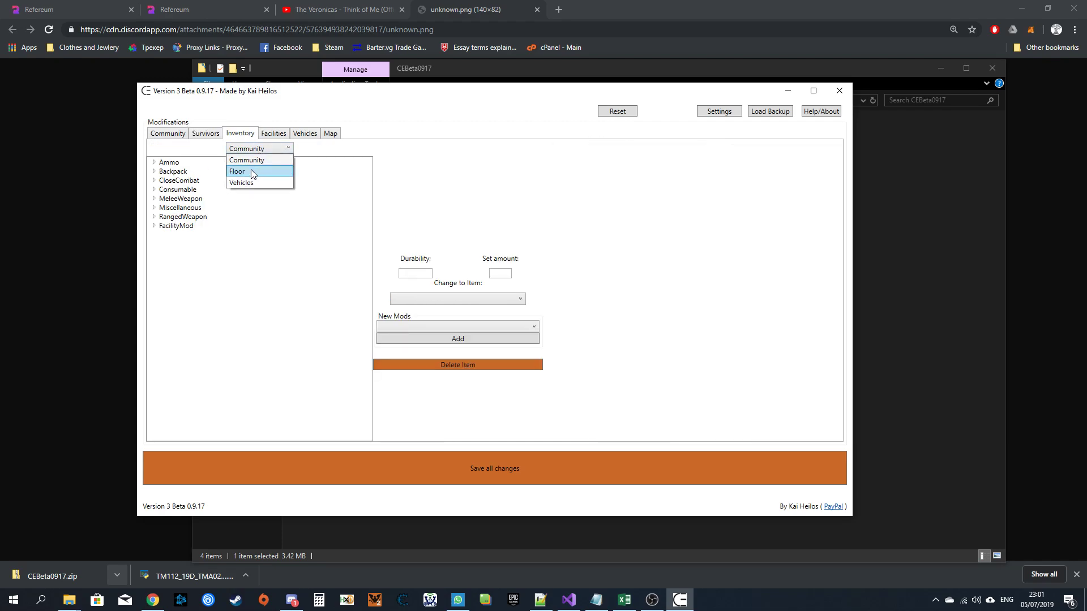
click(253, 172)
click(249, 149)
click(246, 181)
click(249, 148)
click(247, 161)
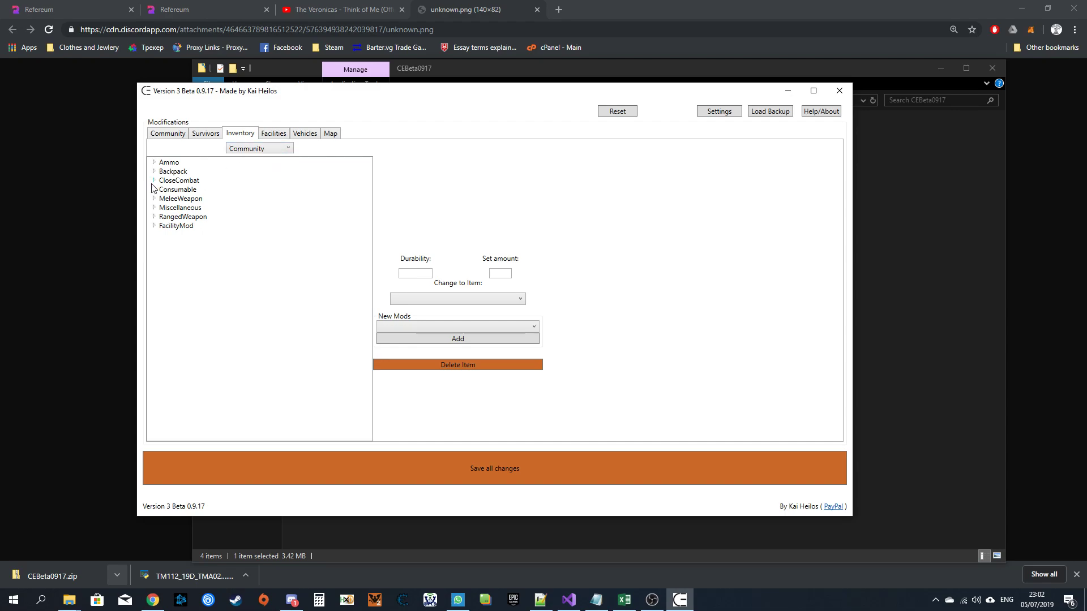
Expand the CloseCombat, MeleeWeapon and Miscellaneous categories and inspect the second carpenter hatchet and the first MiscItemSeeds entry.
click(154, 182)
click(155, 234)
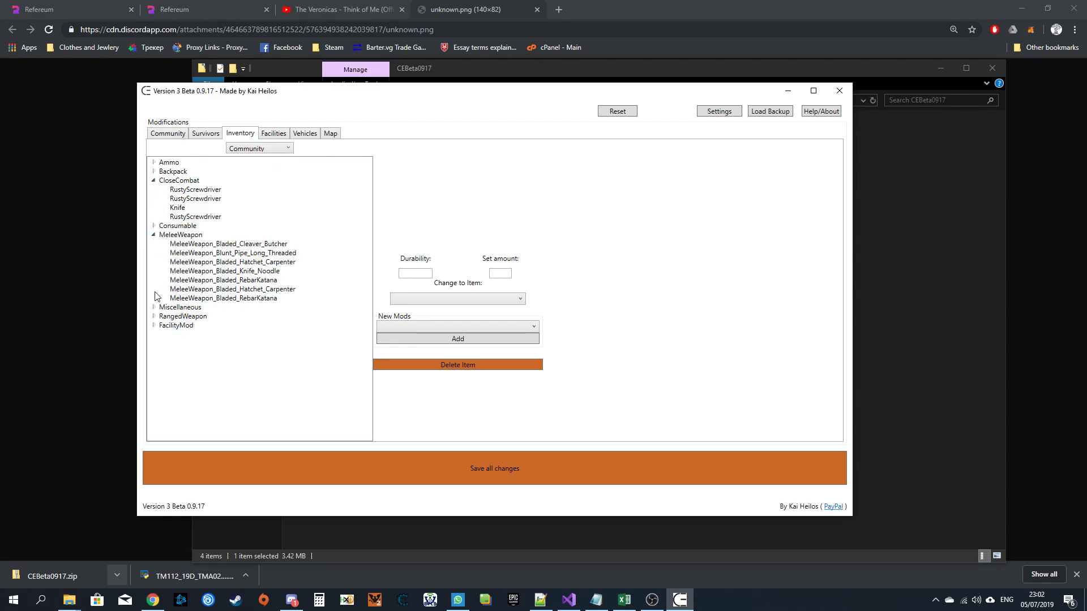
click(153, 307)
click(220, 262)
click(232, 289)
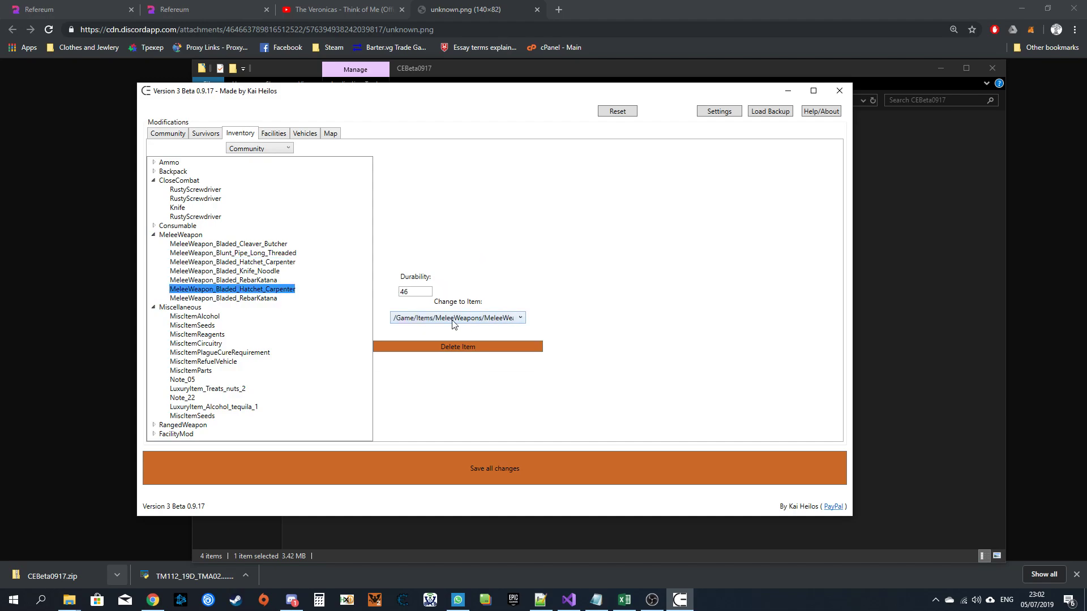
click(210, 326)
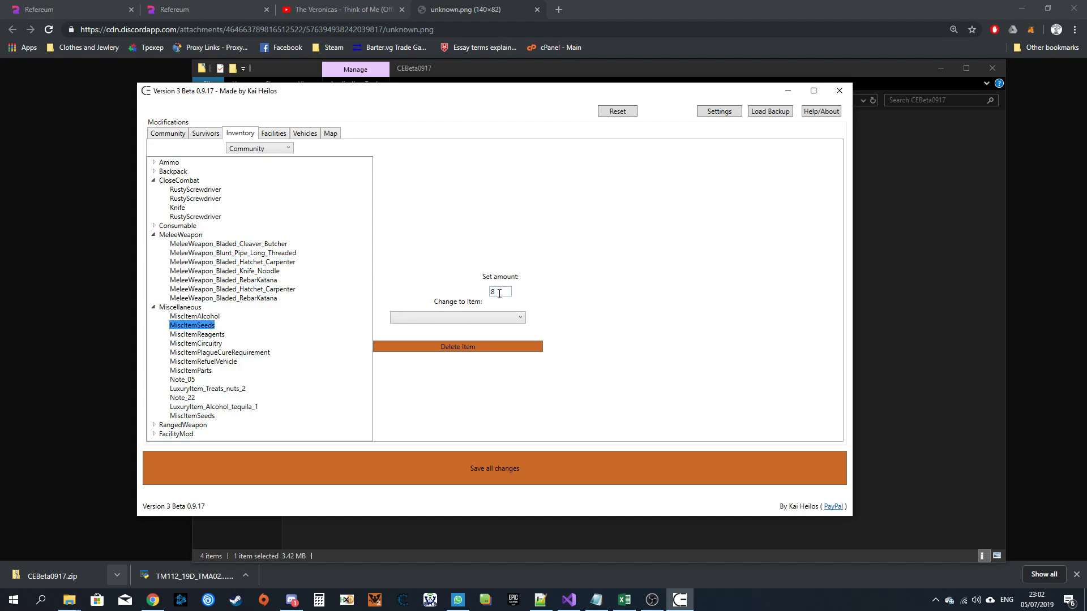
Inspect the Pistol_P220_9_Military_ExMag under RangedWeapon, its New Mods options and its attached extended magazine.
click(153, 425)
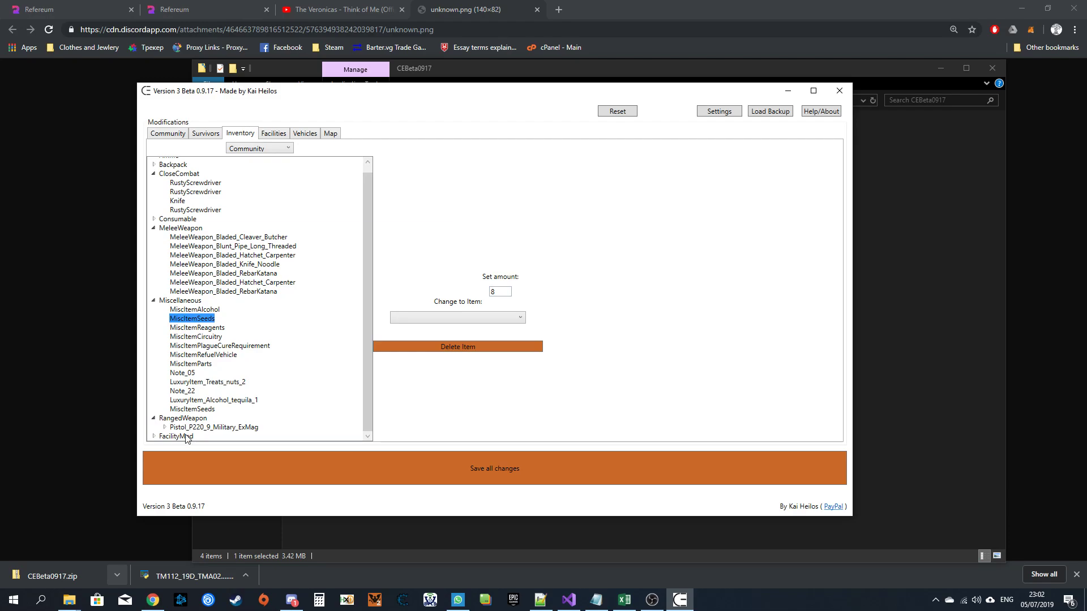
click(189, 419)
click(188, 428)
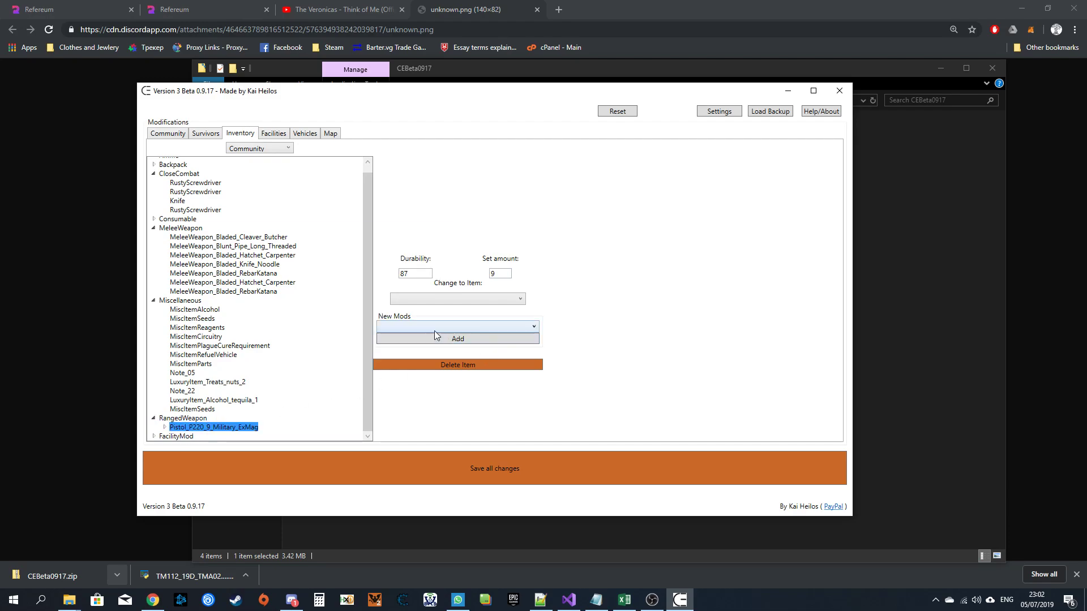
click(457, 326)
click(452, 396)
click(458, 338)
click(164, 427)
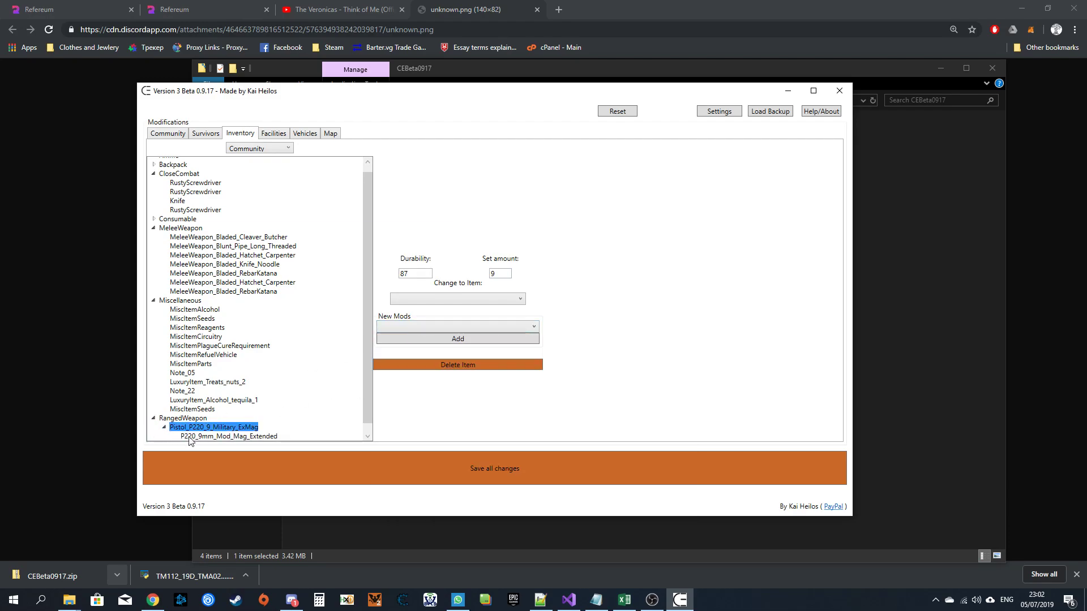
click(188, 437)
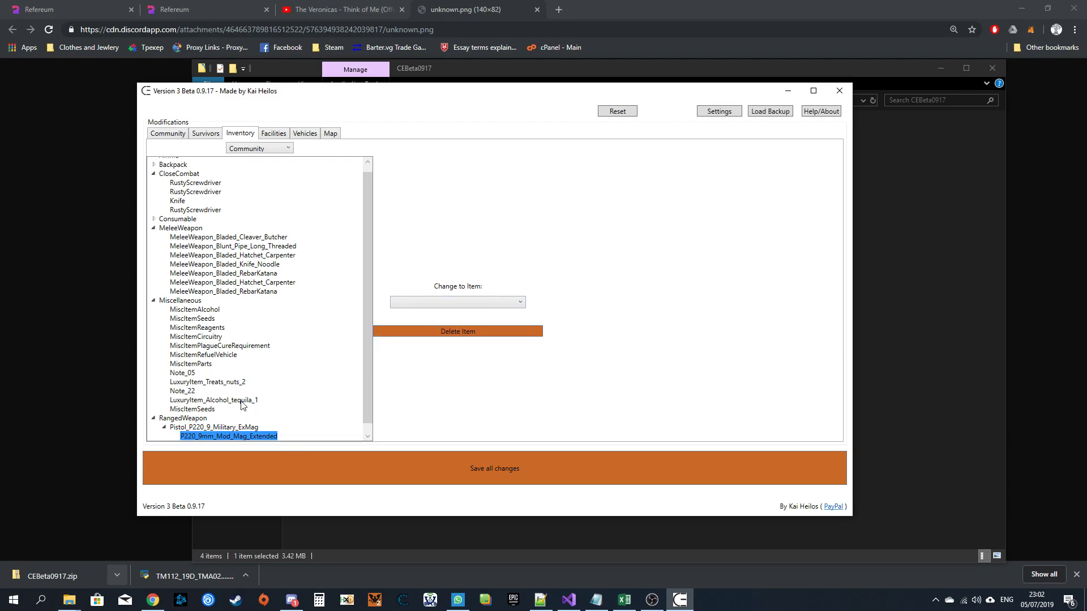
scroll(256, 414, down, 1)
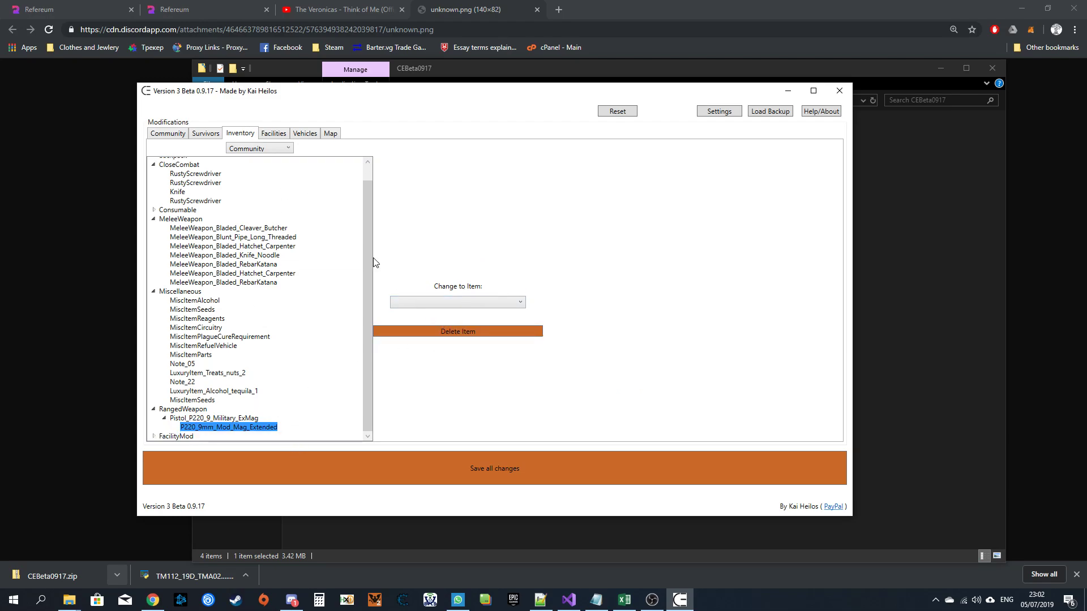
Enable Sorted Inventory in the settings and save them.
click(720, 116)
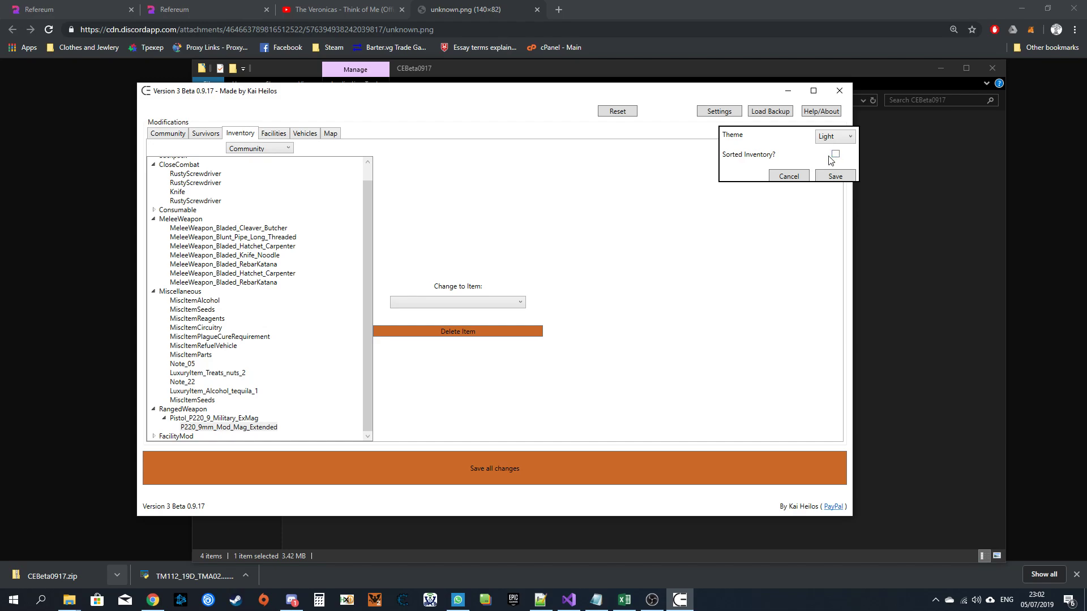
click(836, 155)
click(840, 177)
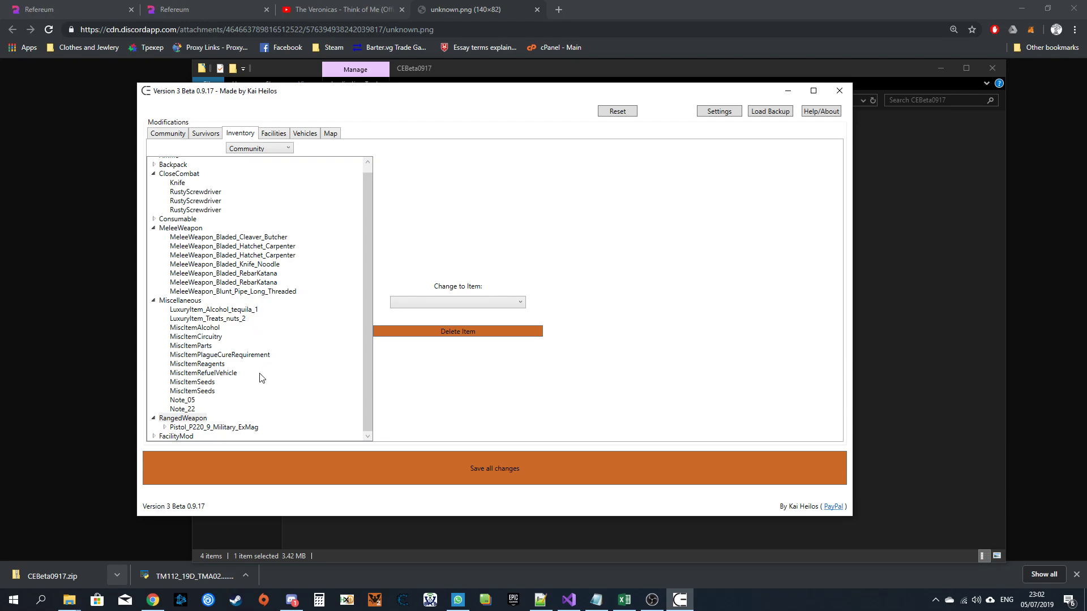
Review the P220 pistol and its extended magazine mod again in the sorted inventory.
click(165, 427)
click(228, 428)
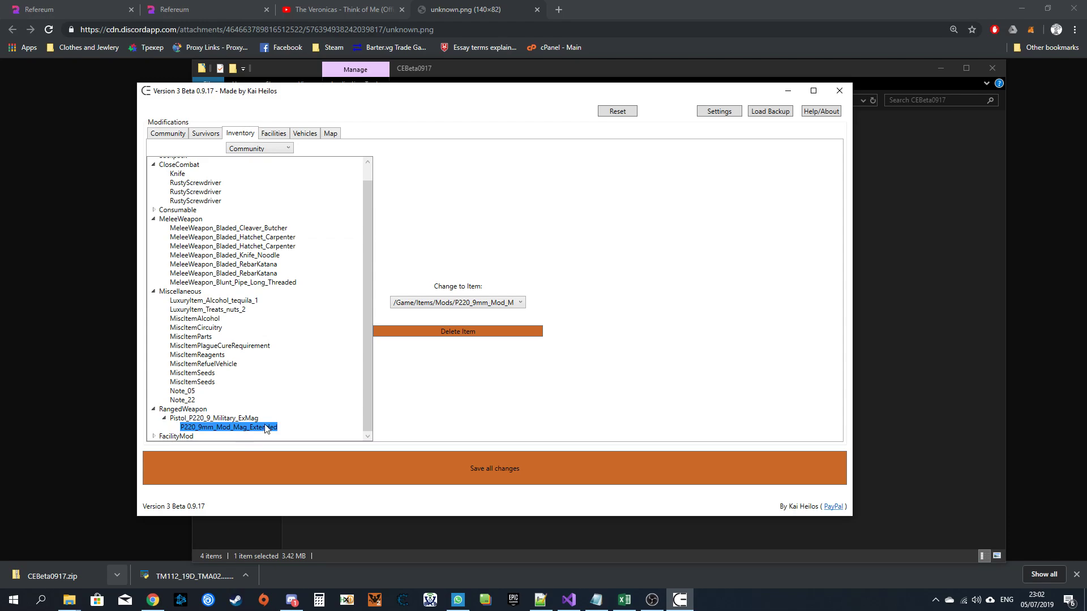
click(210, 419)
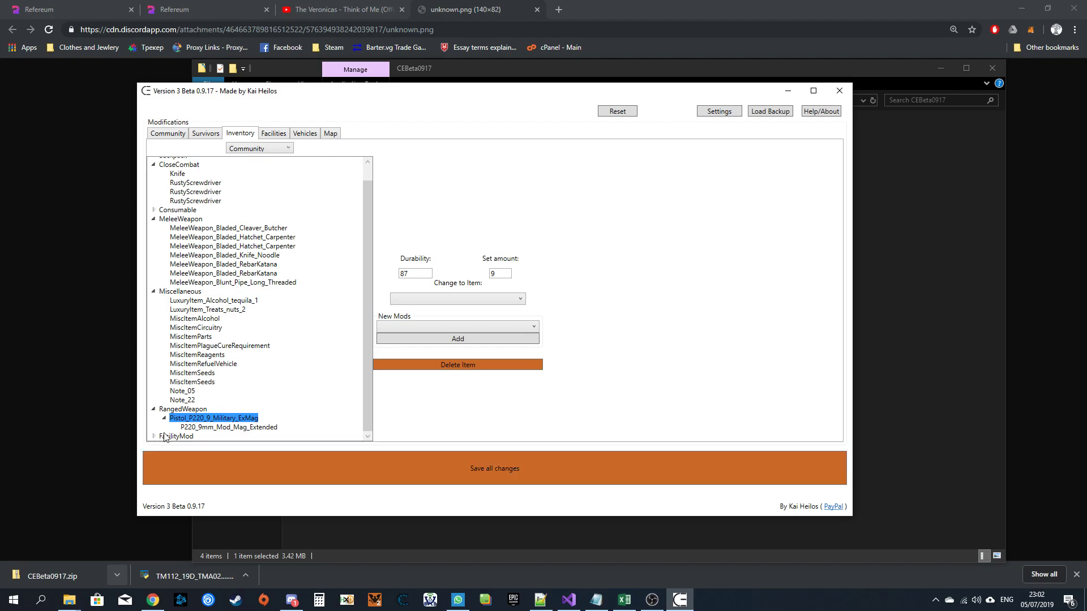
click(226, 428)
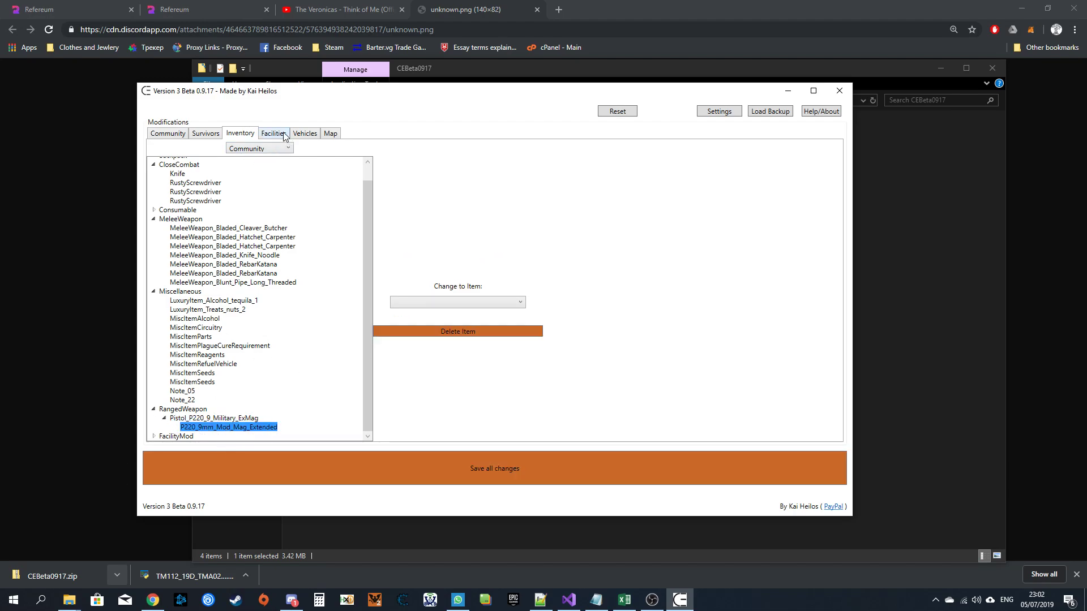
click(263, 148)
Browse the base's facilities and examine the slot and status details of the small outposts, infirmary and legacy boons.
click(279, 134)
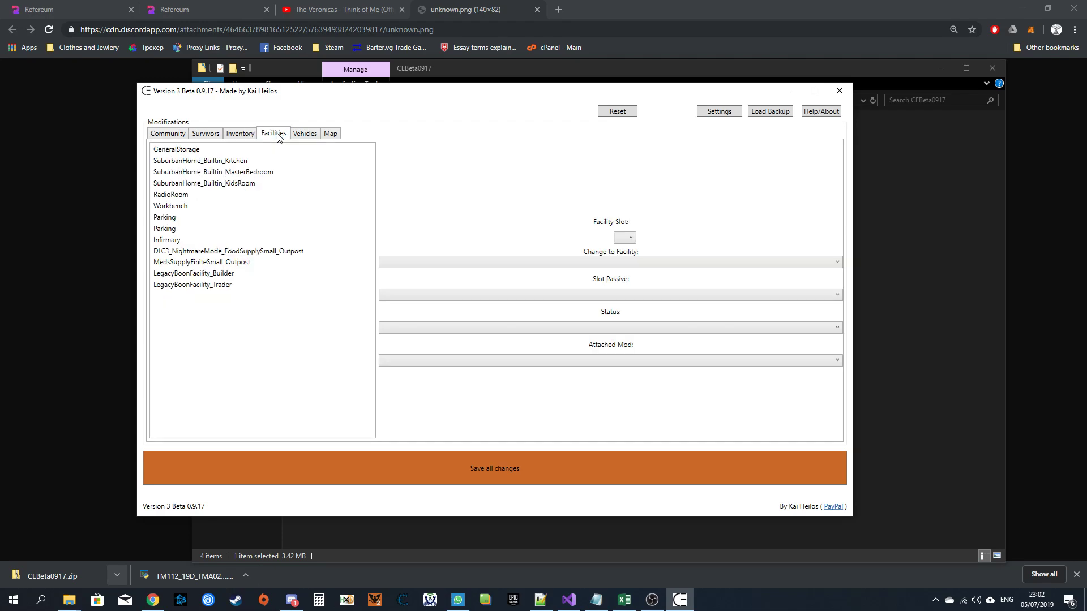
click(199, 163)
click(227, 218)
click(243, 150)
drag(243, 151, 220, 262)
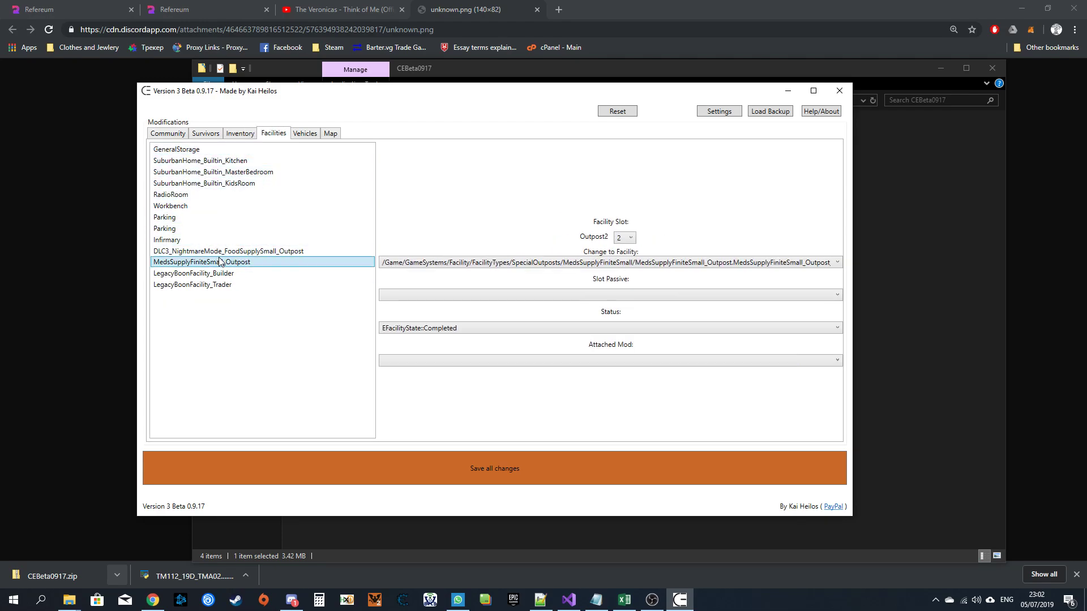
click(206, 284)
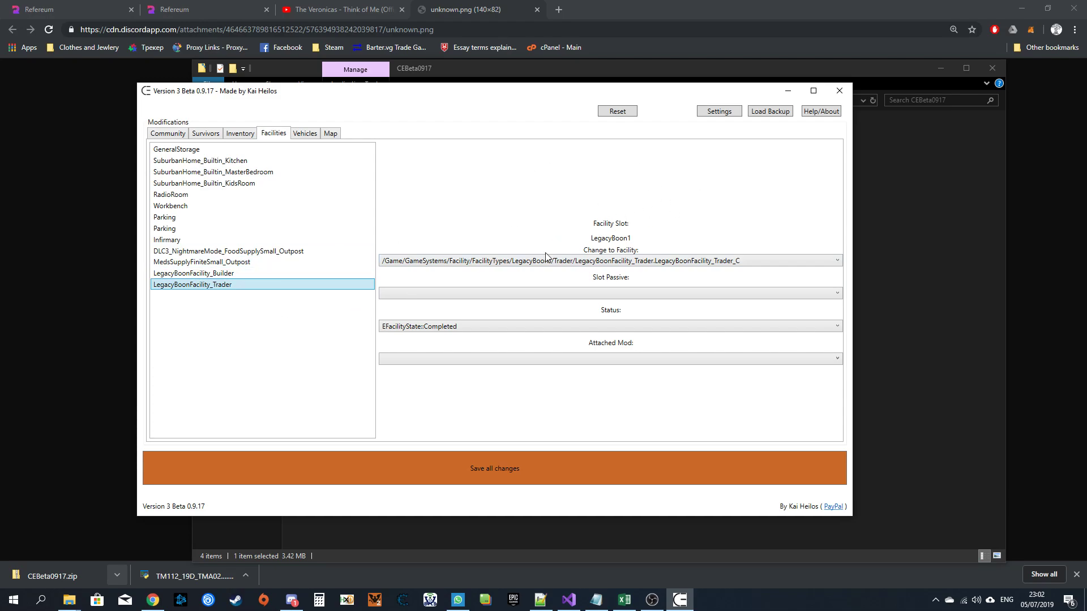
click(199, 240)
click(198, 273)
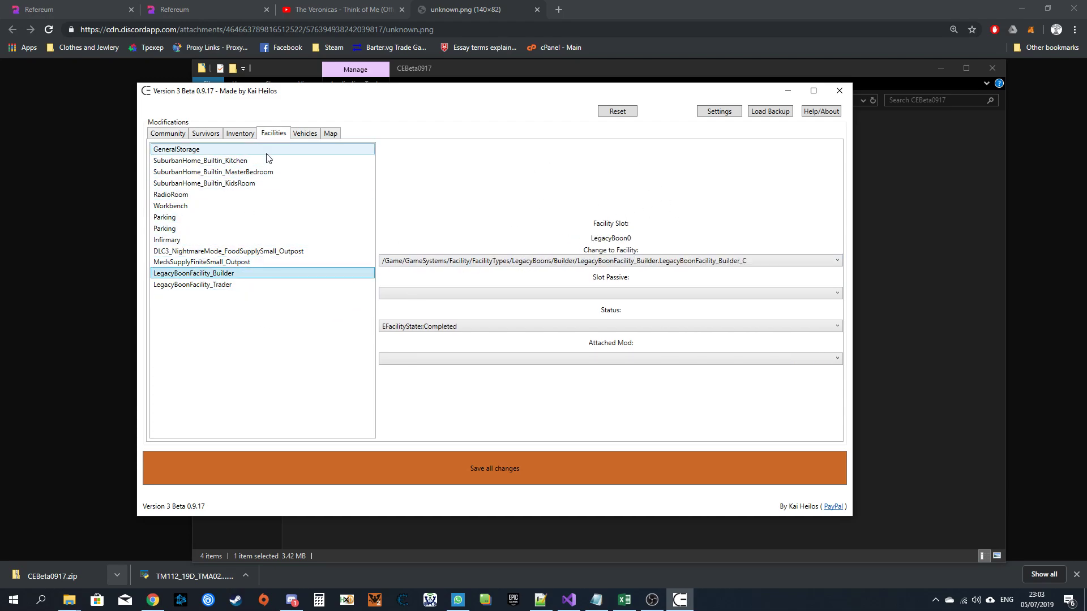
Set the second Parking facility's slot passive to FacilityMaintenanceNoNoise_MaterialsPerDay and check its status and attached mod options.
click(238, 228)
click(604, 293)
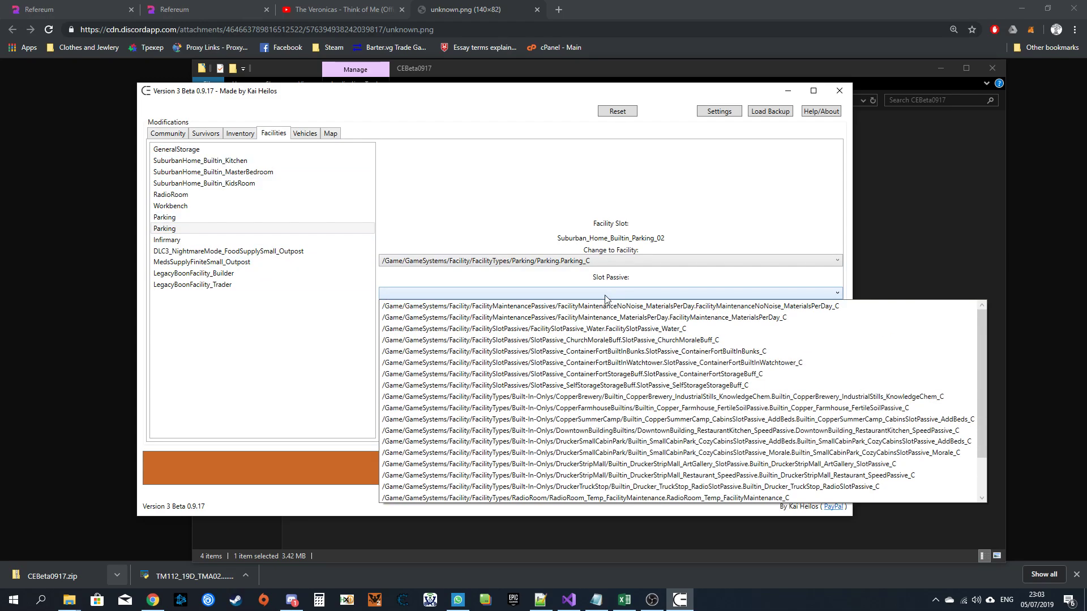
click(506, 307)
click(535, 326)
click(491, 327)
click(422, 327)
click(452, 336)
click(473, 359)
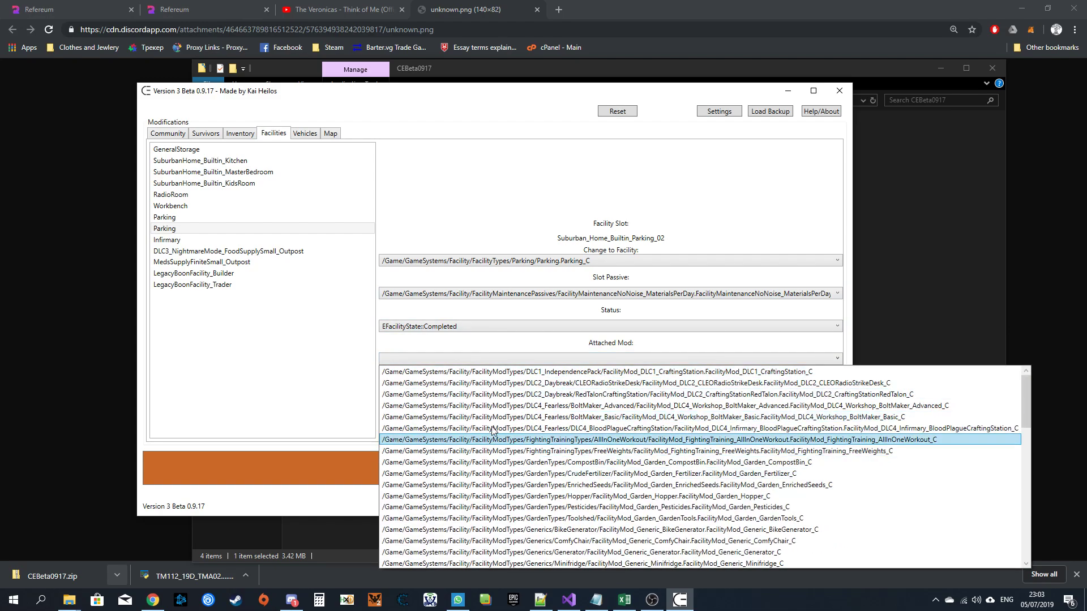
click(581, 360)
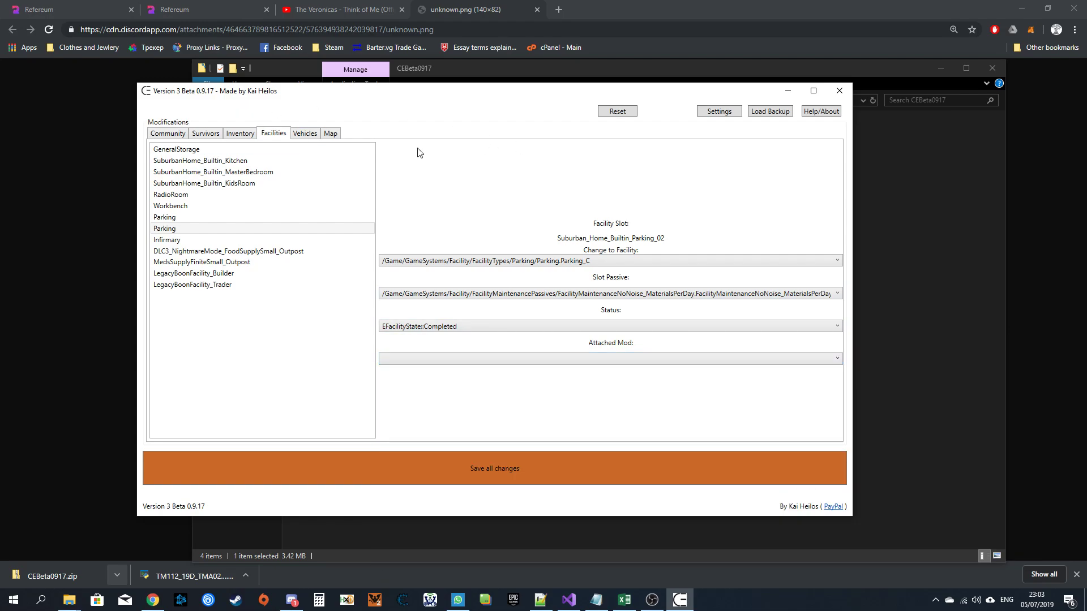
View the vehicle list with its position plot, then the Cascade Hills map.
click(304, 134)
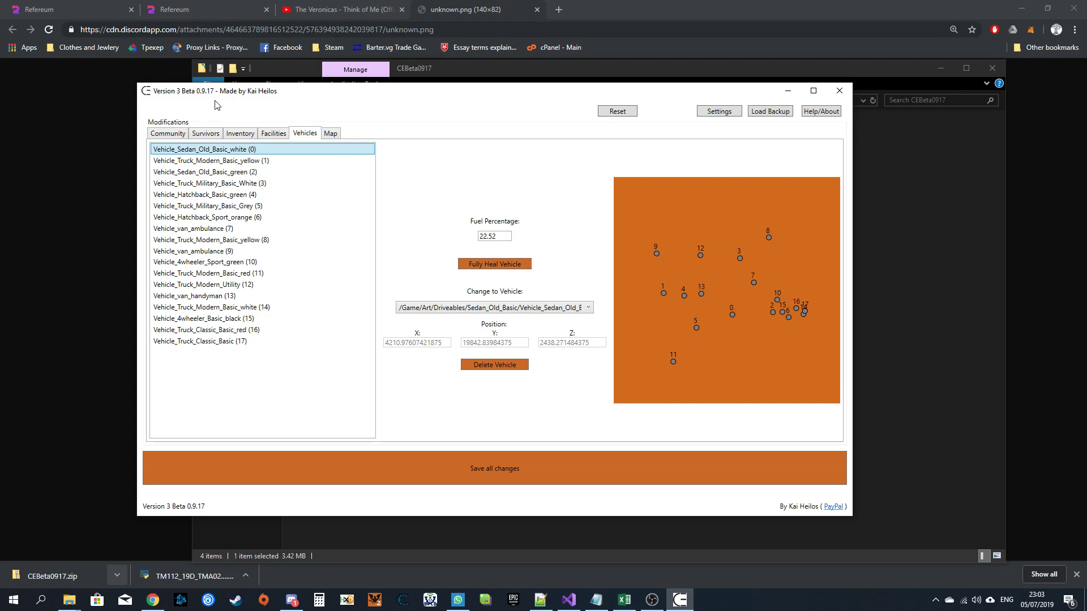
click(331, 134)
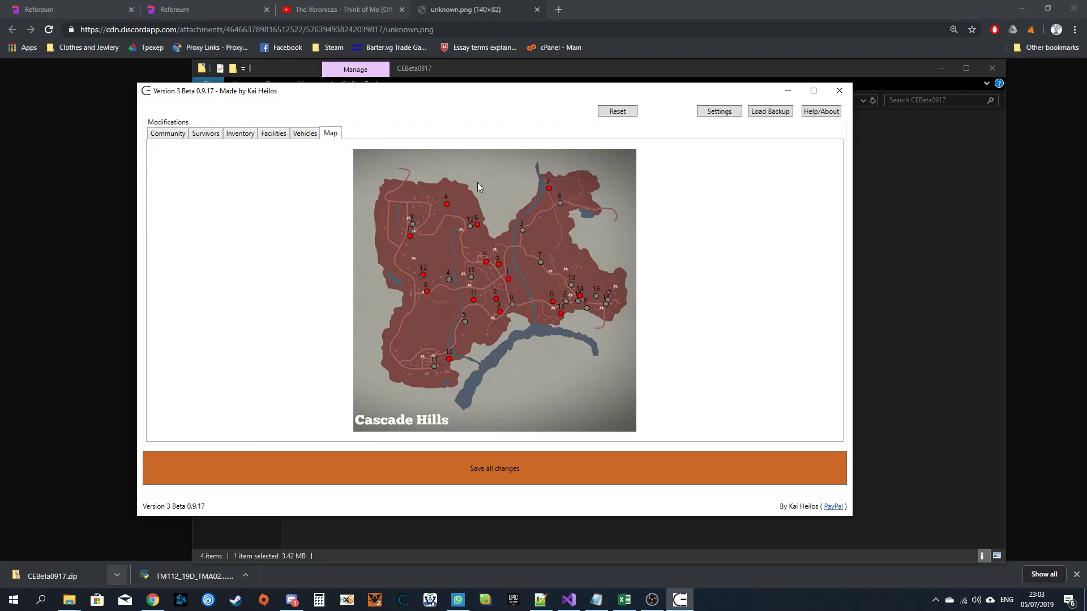
Examine the fuel, model and position details of several vehicles, including the green sport 4wheeler, the red modern truck and the handyman van.
click(302, 136)
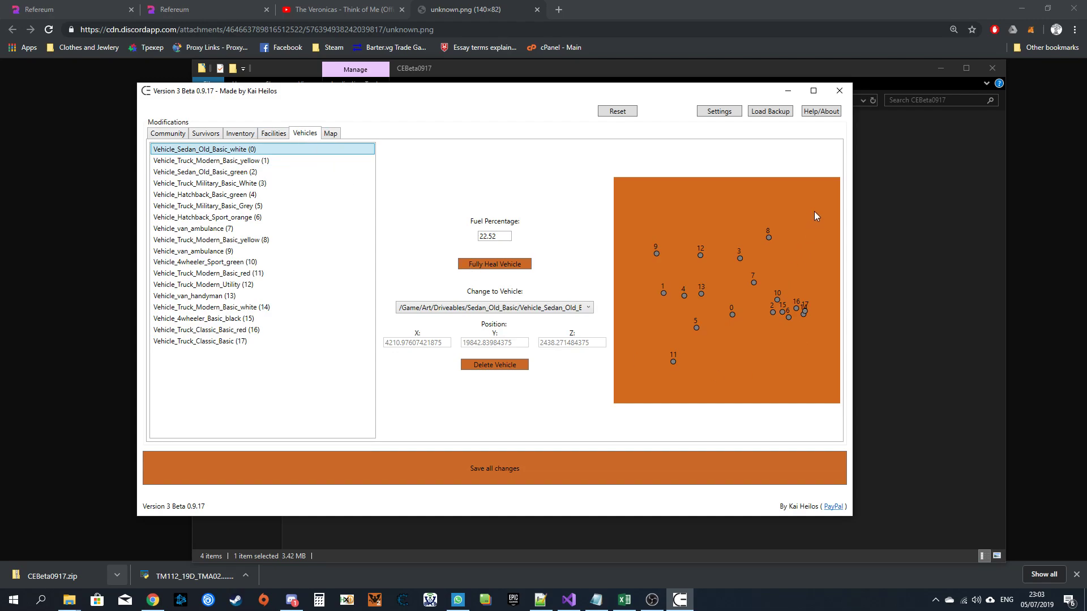
drag(273, 159, 289, 264)
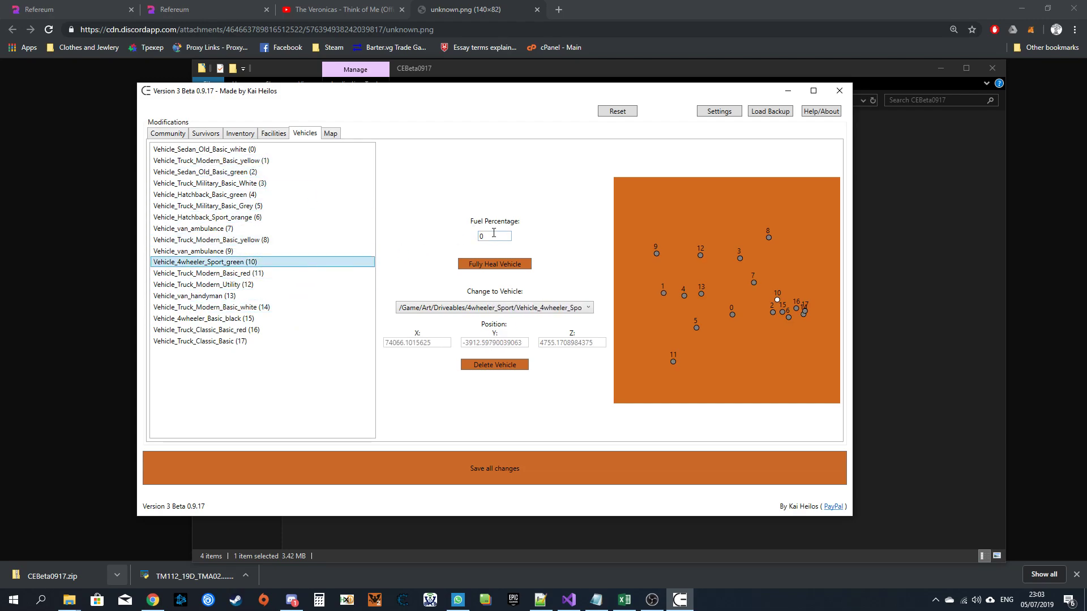
click(494, 232)
click(296, 220)
click(286, 273)
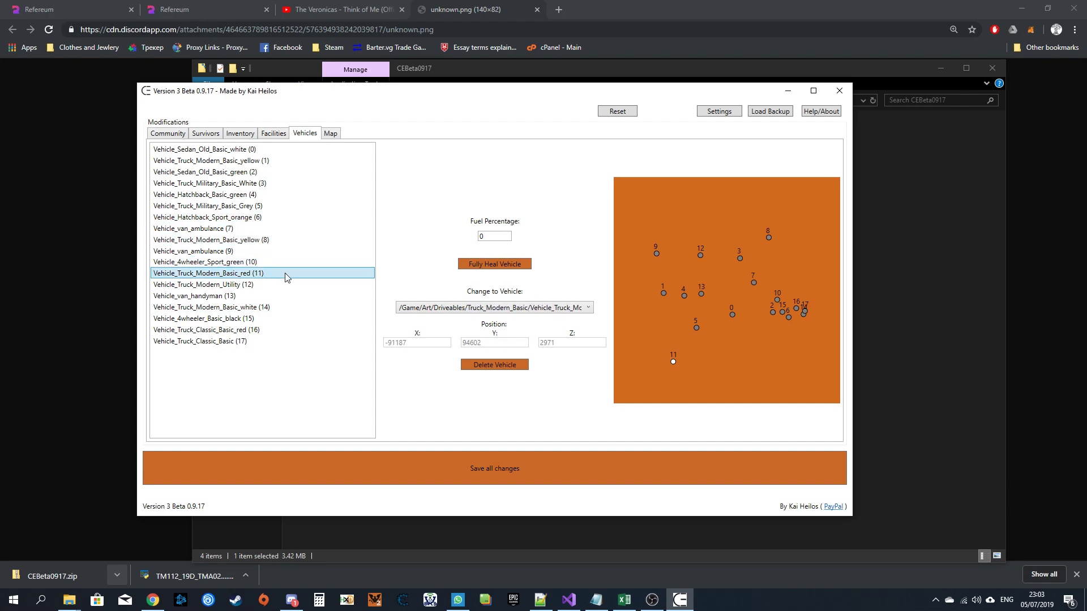
click(498, 236)
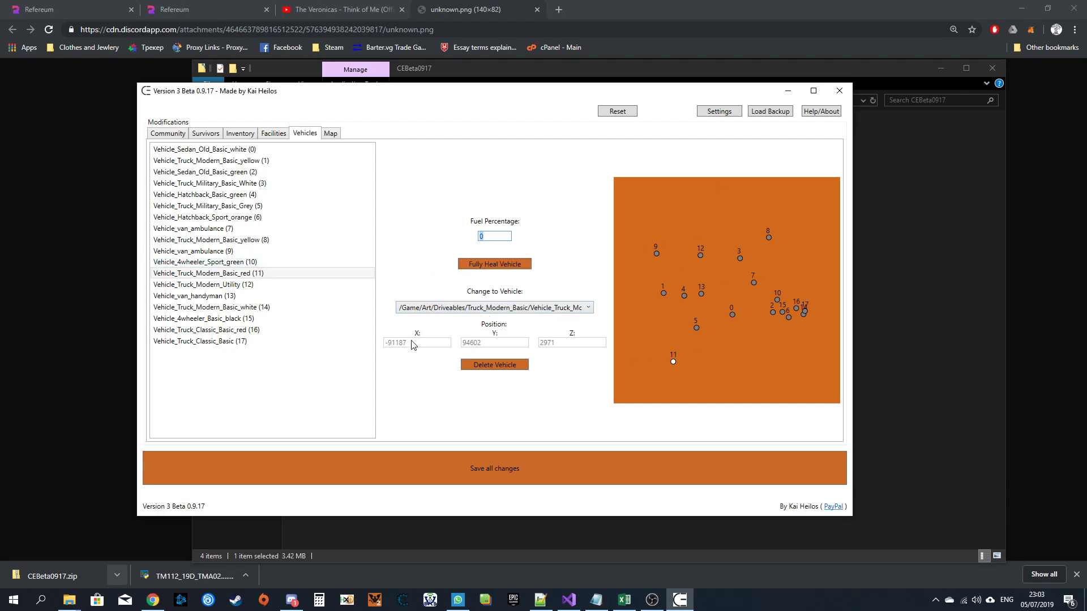
click(225, 297)
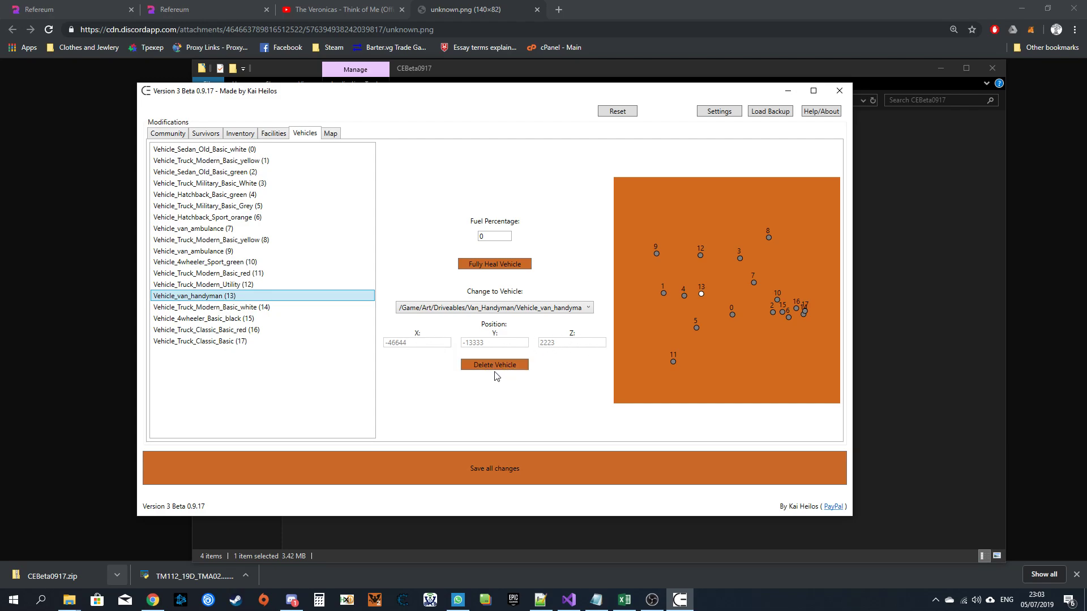
Compare the Cascade Hills map with the position plot in the vehicle list.
click(331, 134)
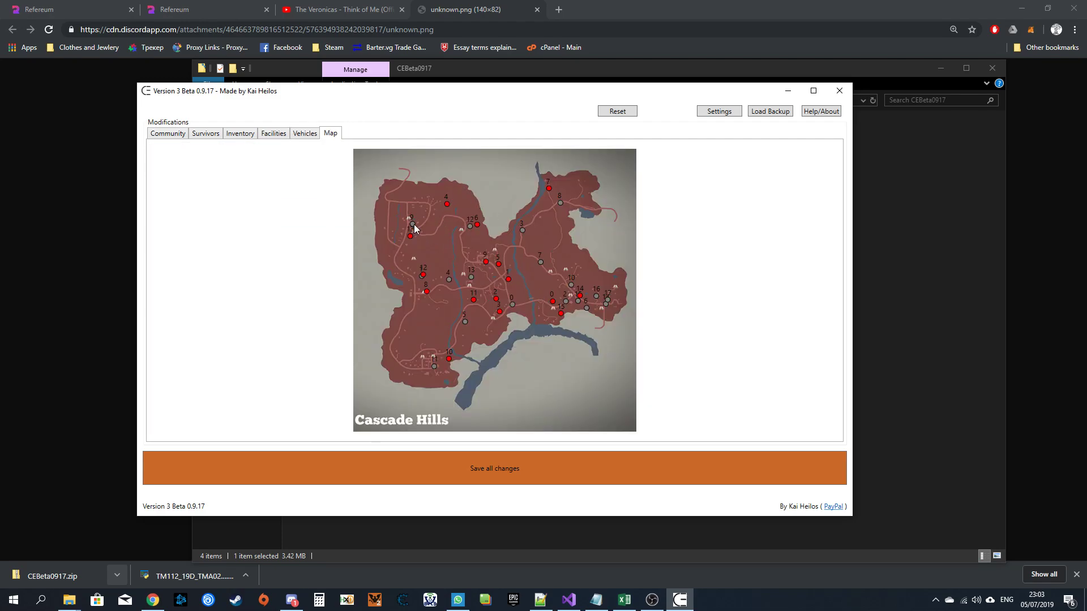
click(296, 135)
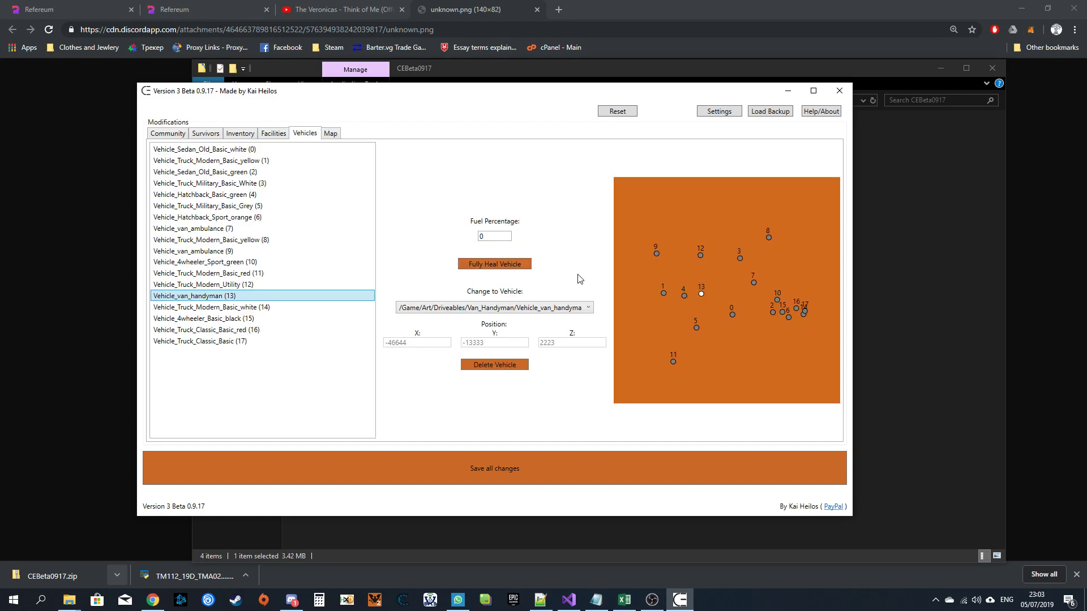
click(331, 134)
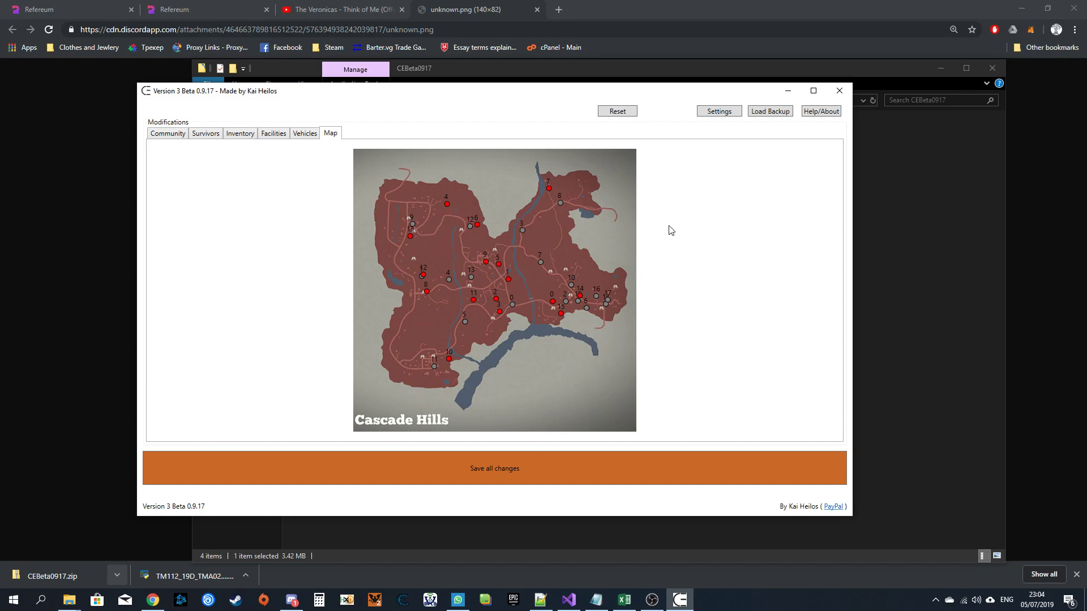
Start saving all changes and close the prompt.
click(454, 470)
click(604, 339)
Set the editor theme to Dark, save the settings, and view the inventory and survivor sections.
click(705, 109)
click(817, 136)
click(818, 137)
click(818, 136)
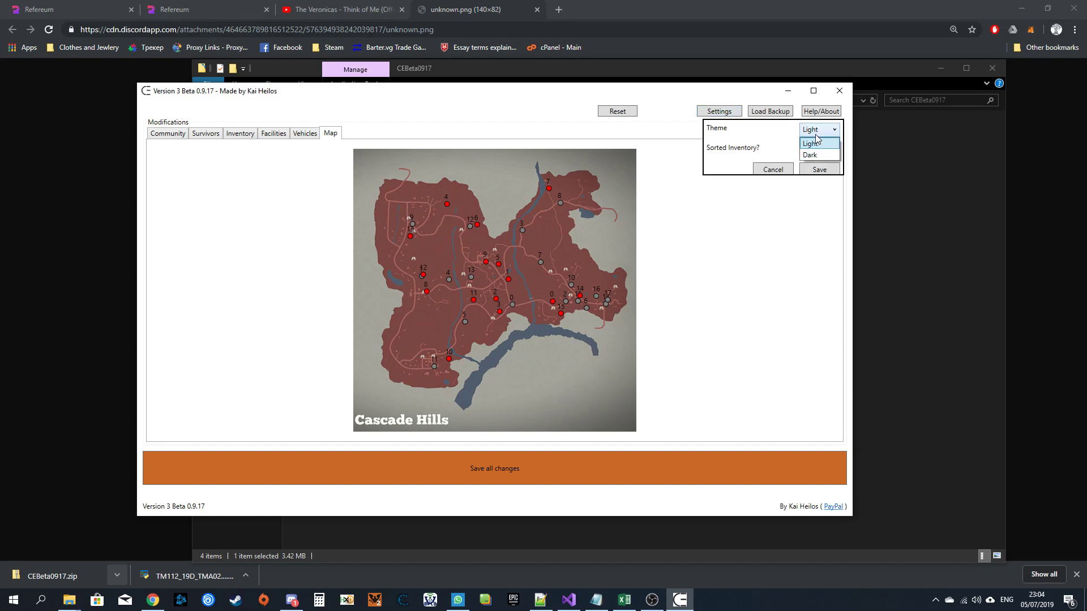
click(810, 155)
click(819, 170)
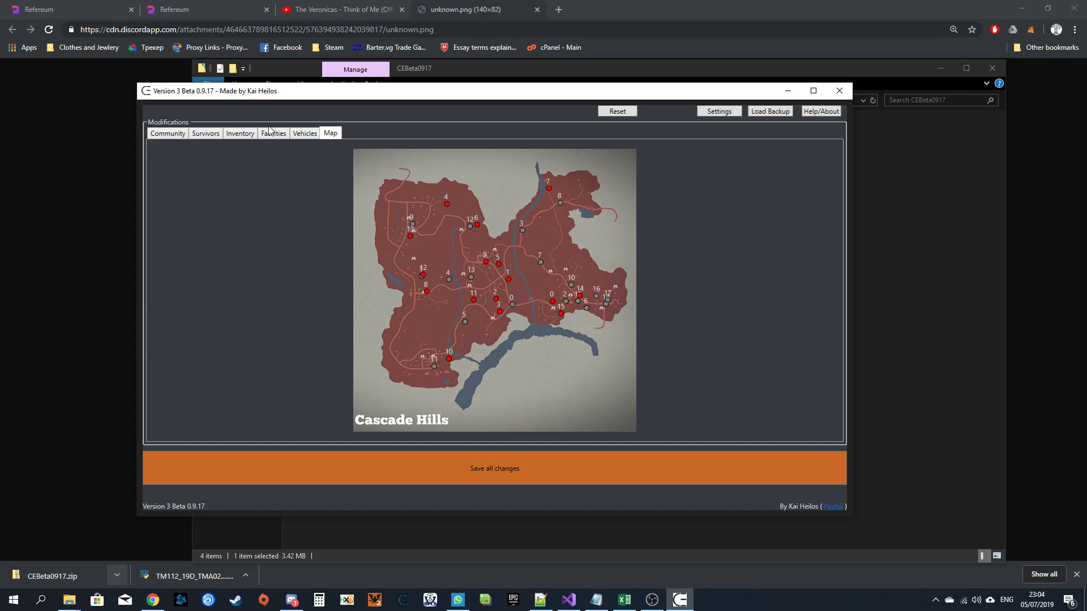
click(252, 136)
click(204, 136)
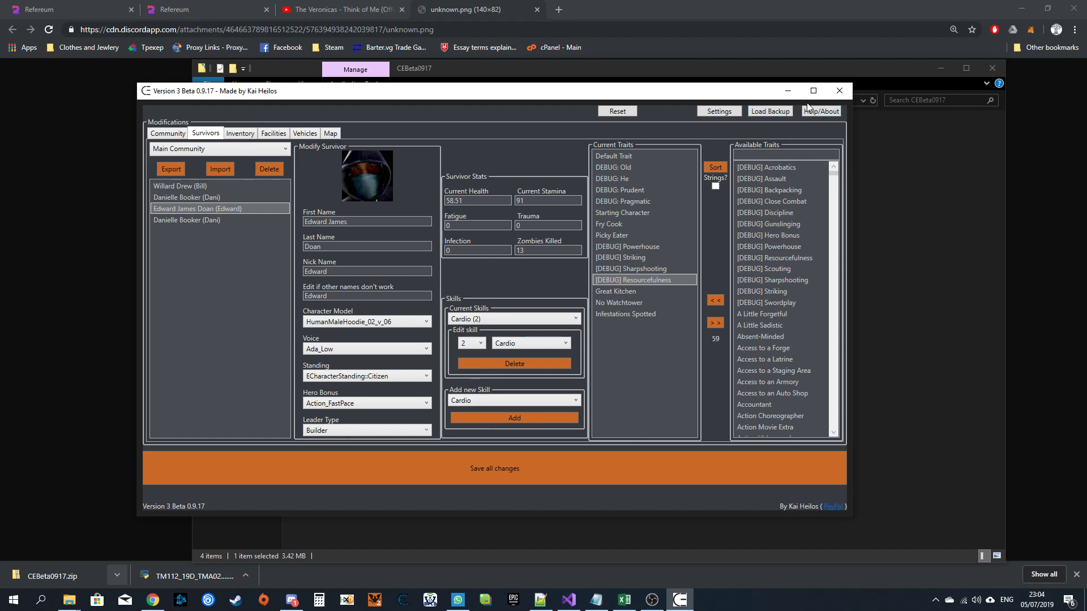
Discard the edits and return to the save selection menu.
click(609, 112)
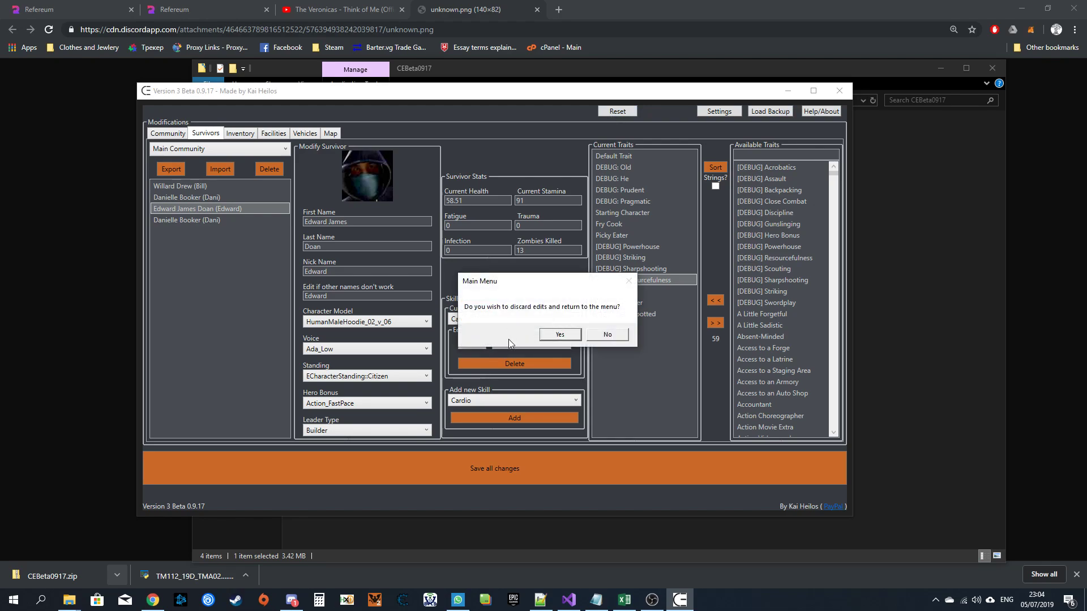
click(545, 336)
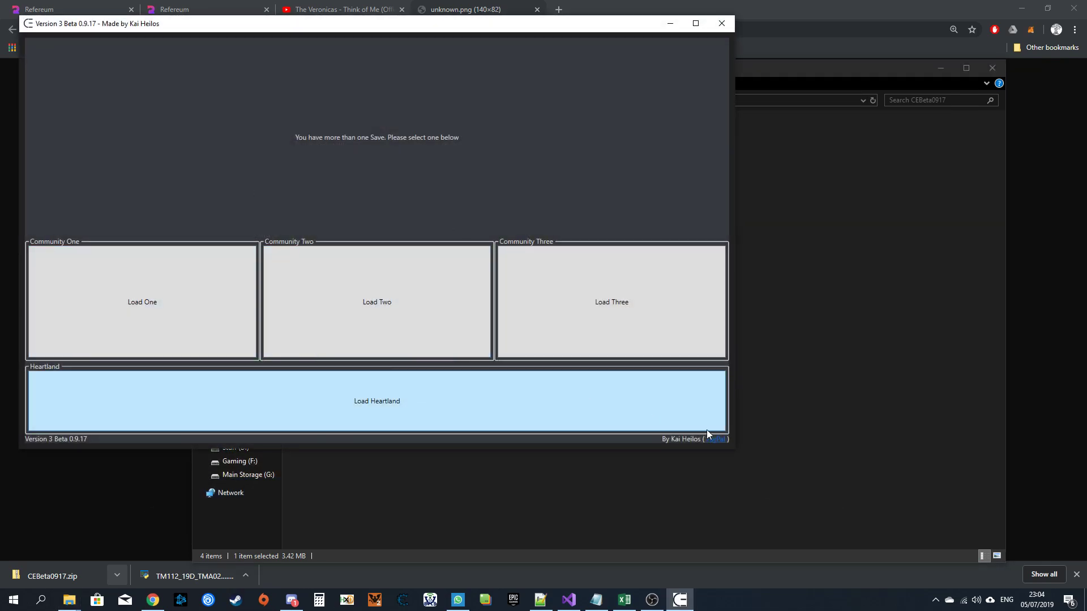
Open the editor author's PayPal page in the browser, then close it.
click(714, 442)
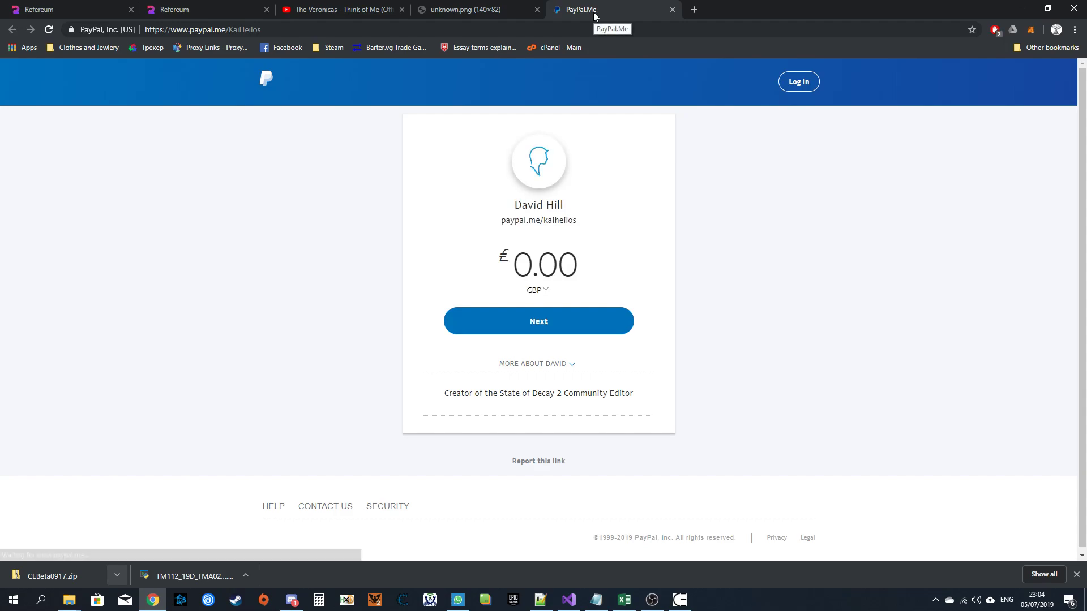
middle_click(594, 13)
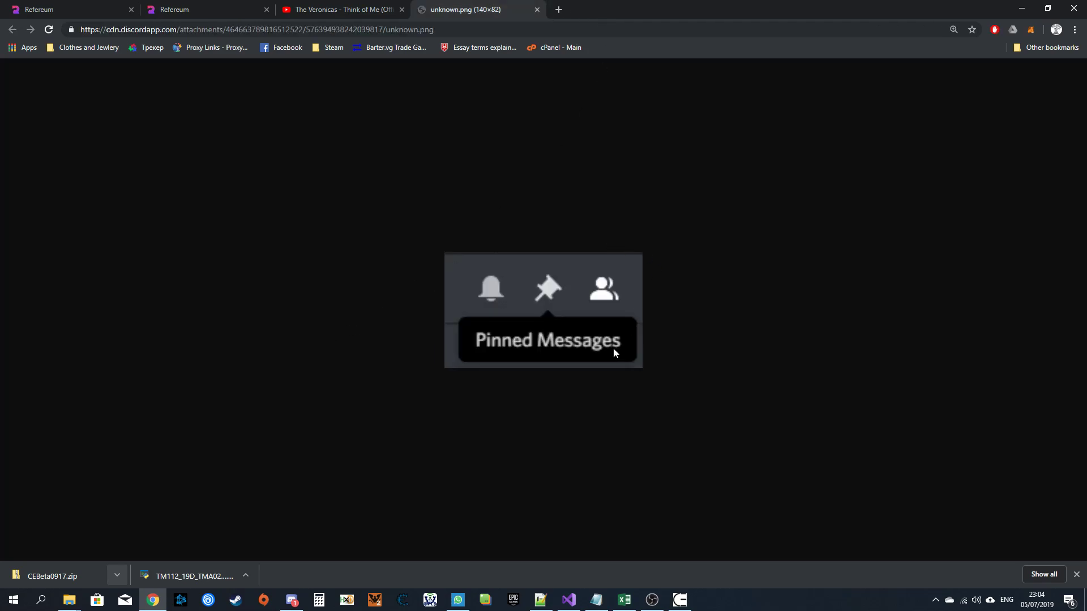
click(652, 600)
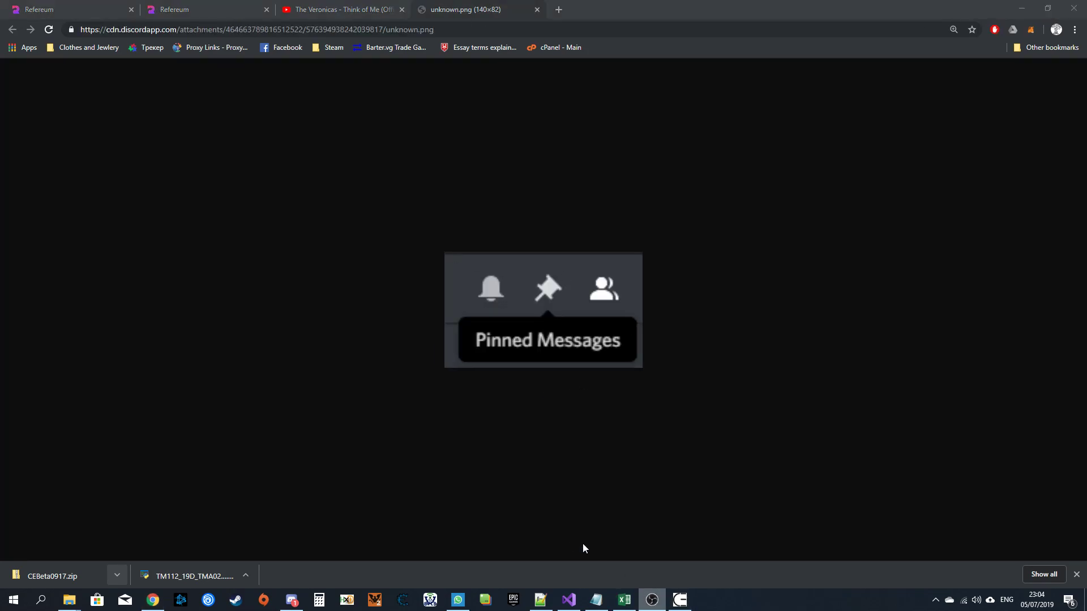